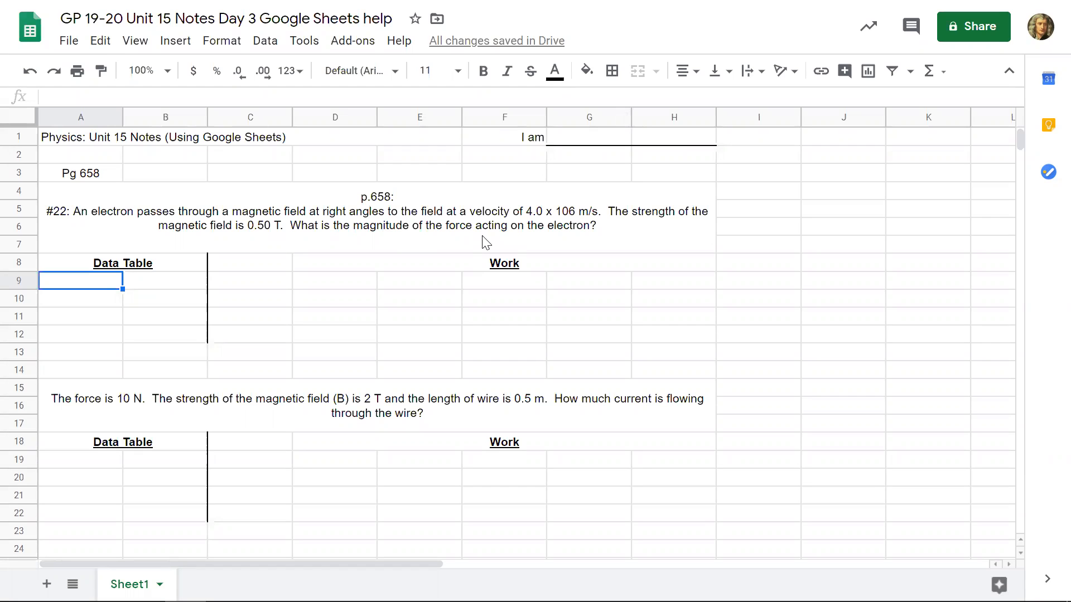
List the variables F, q, v and B down cells A9 to A12 of problem #22's data table
click(560, 215)
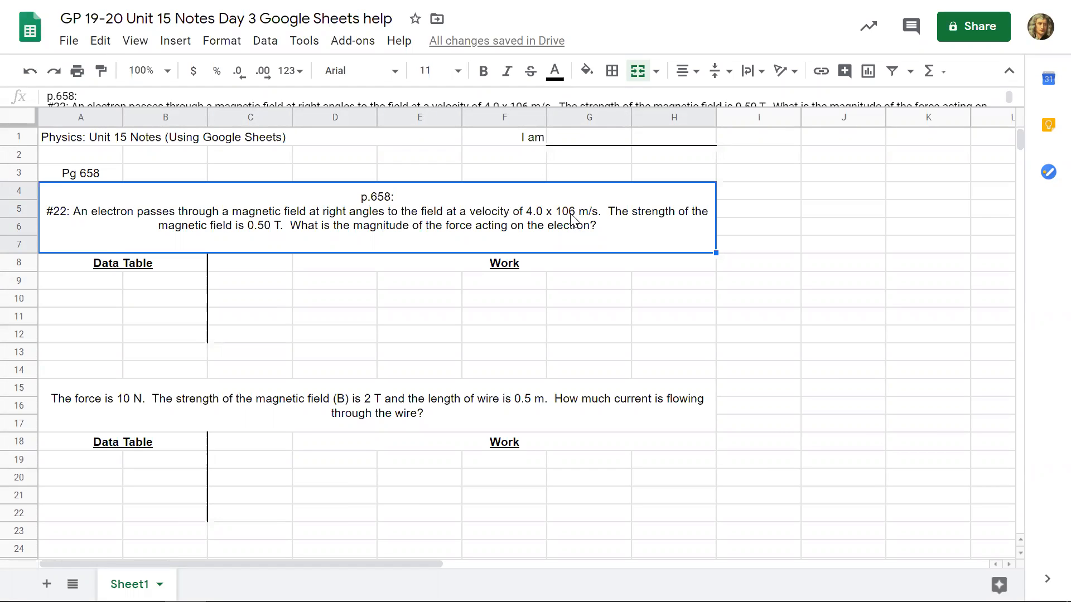
click(84, 285)
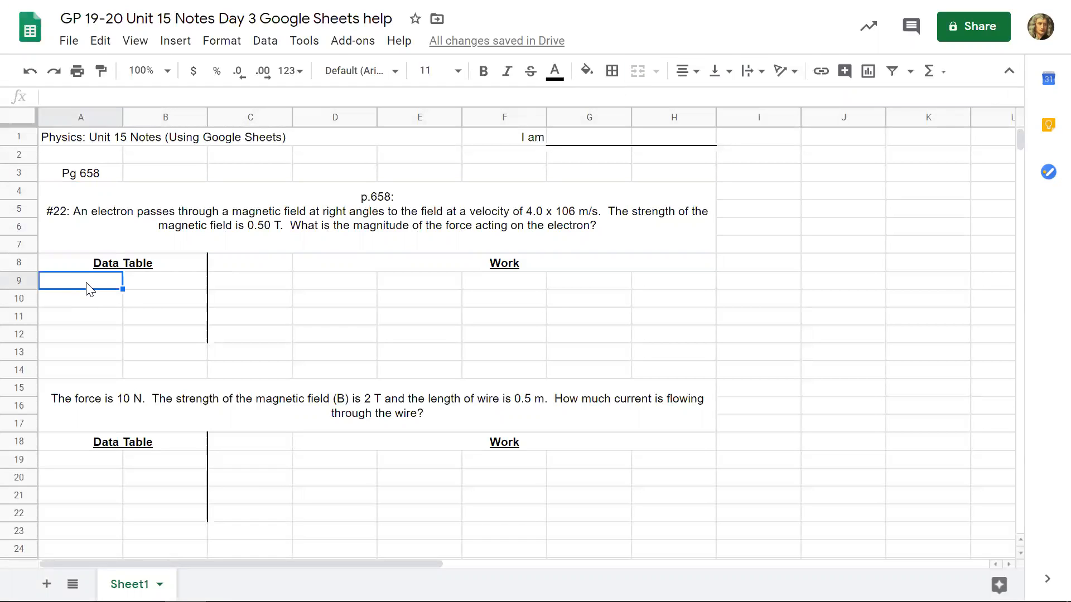
text(F)
key(Return)
text(q)
key(Return)
text(v)
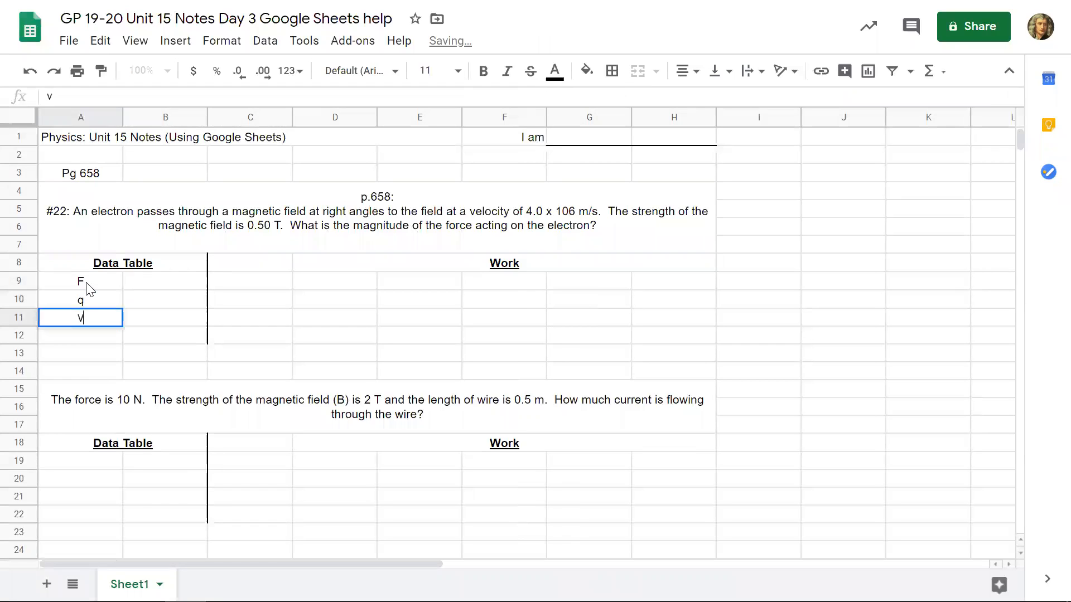
key(Return)
text(B)
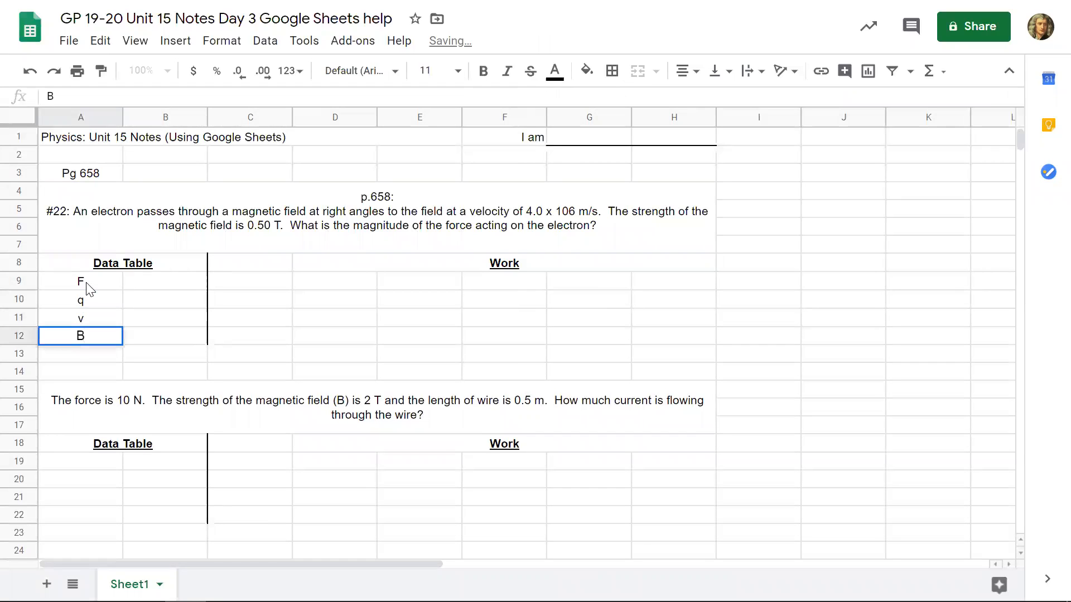
Enter the velocity 4.0E+06 beside v in B11 and the magnetic field strength 0.5 beside B in B12
key(Tab)
key(Up)
key(Up)
key(Up)
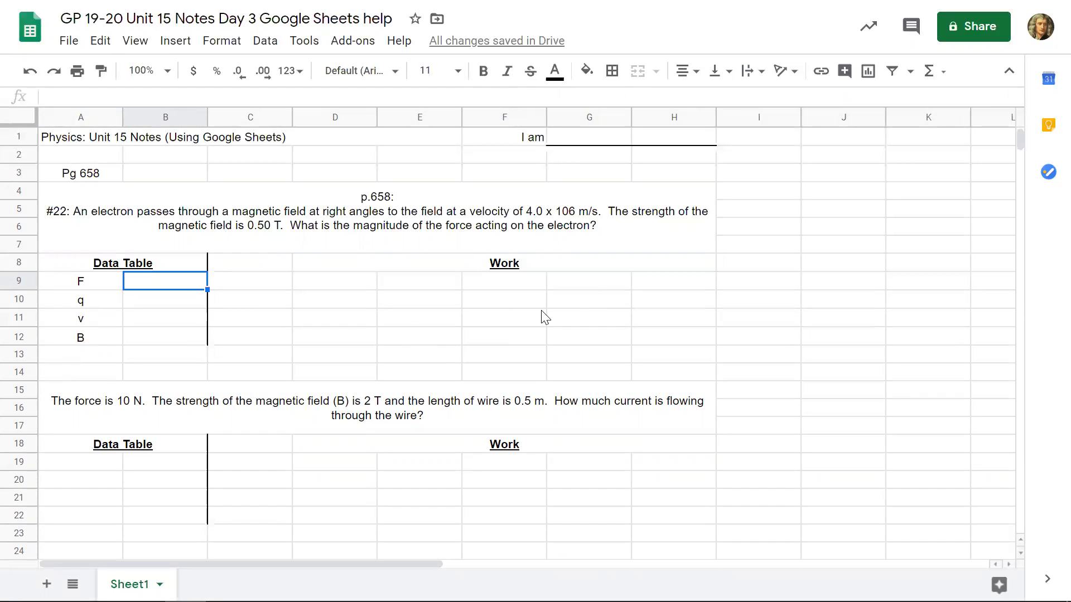
key(Down)
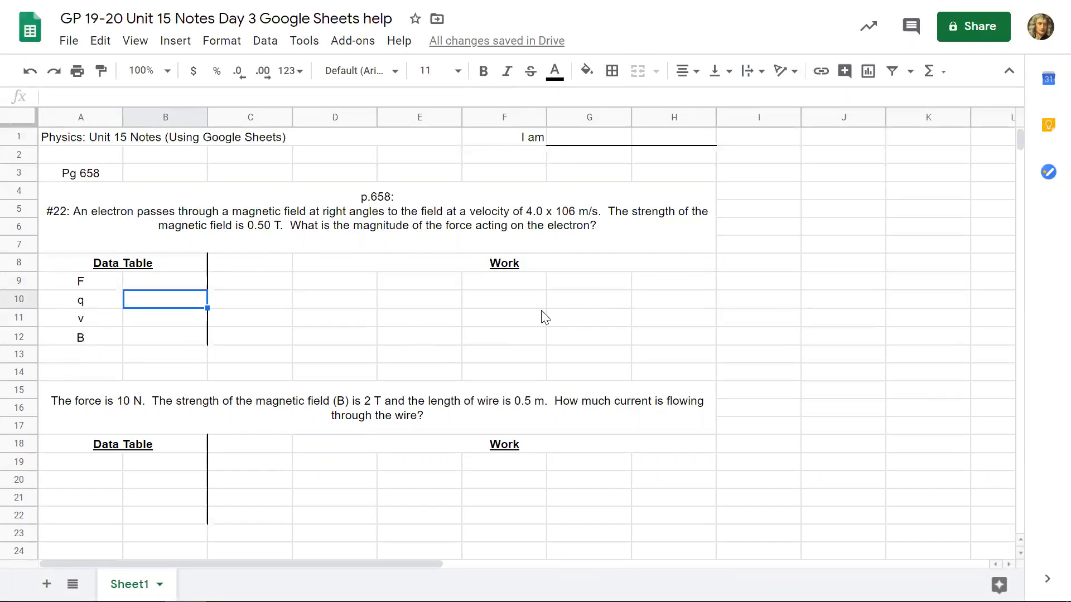
key(Down)
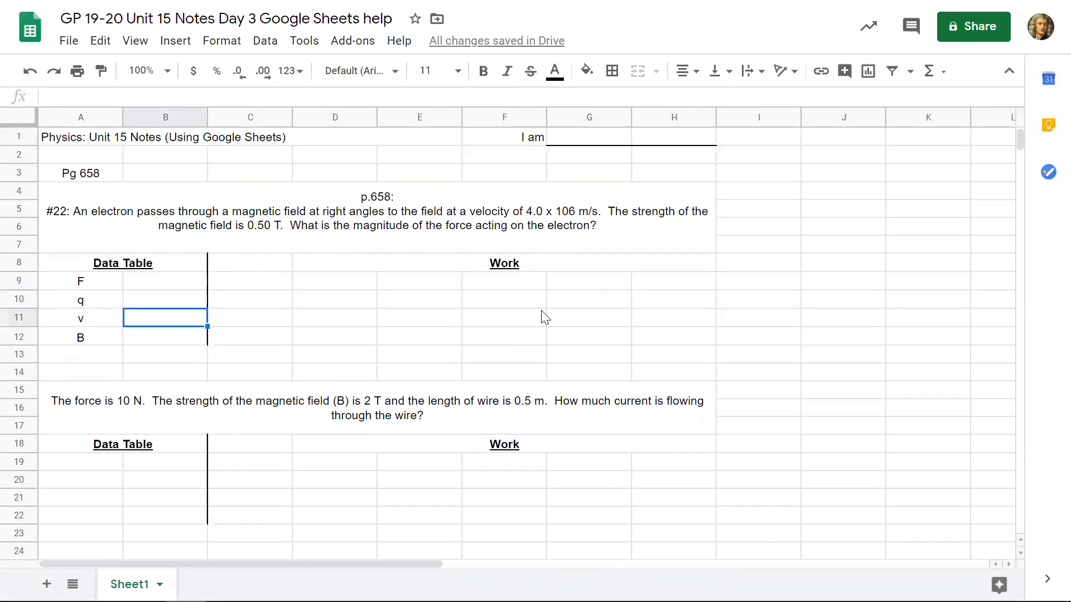
text(4.0)
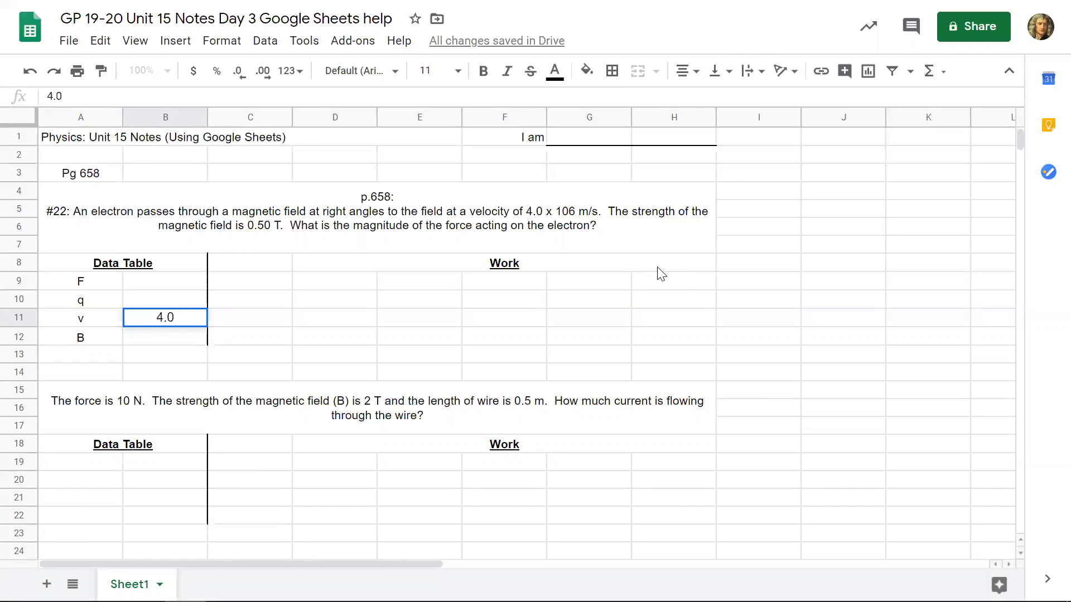
text(E)
text(+06)
key(Return)
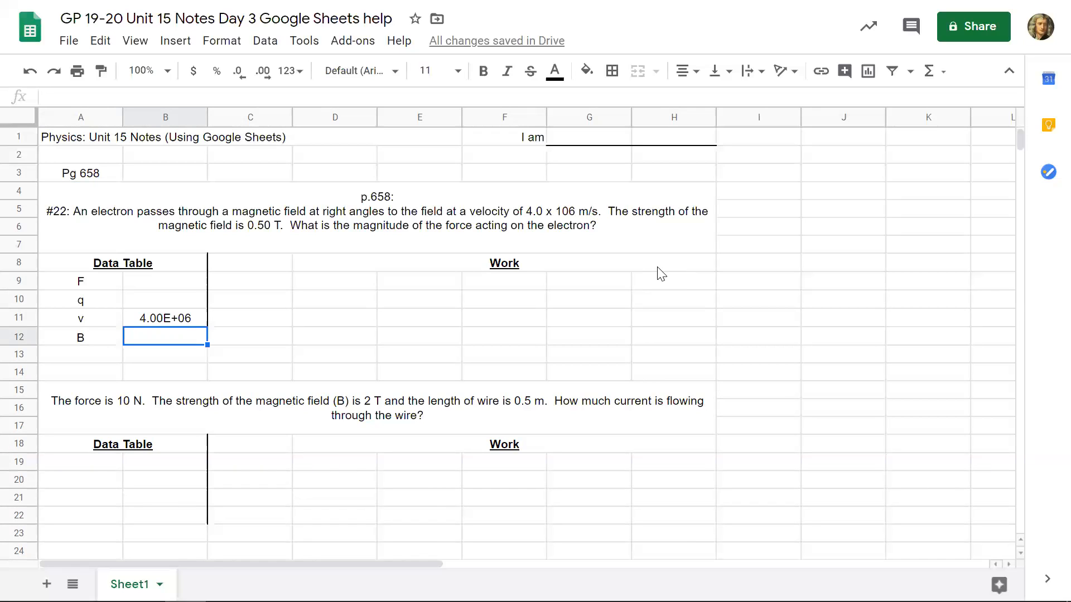
text(0.5)
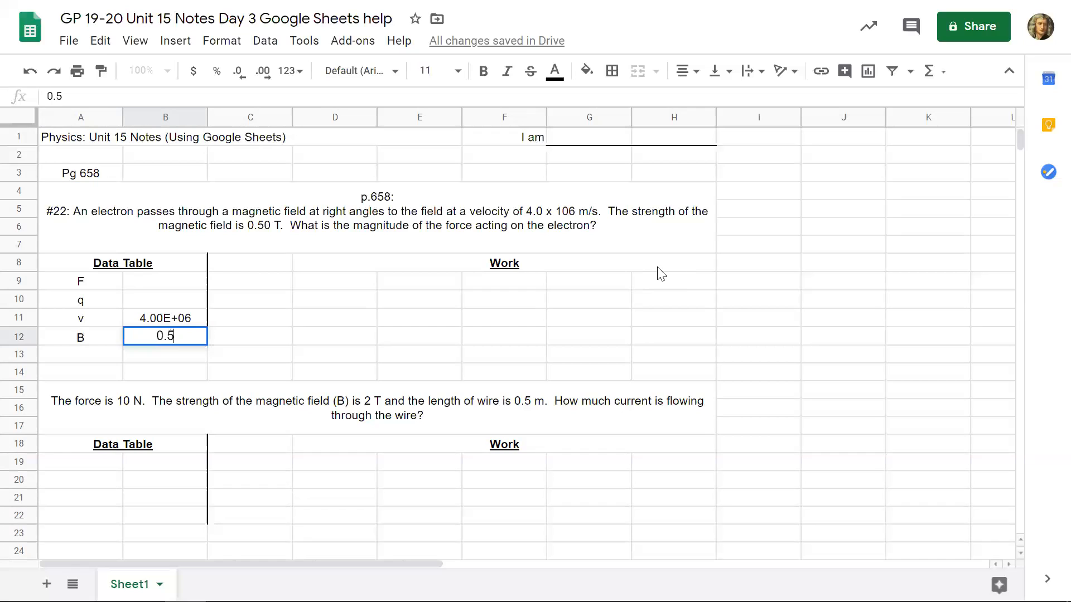
key(Return)
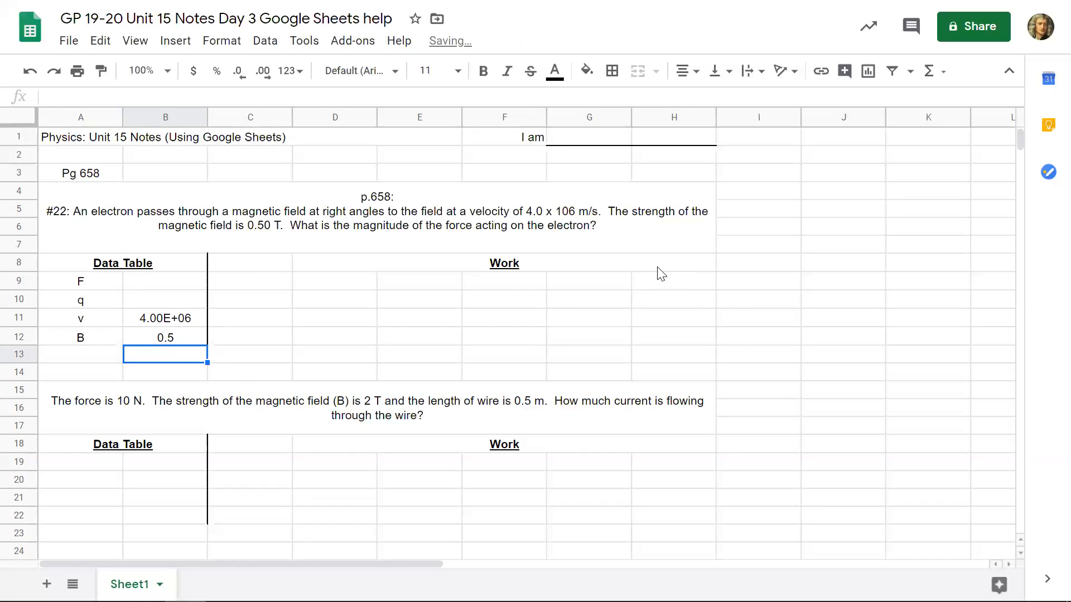
Enter the electron charge 1.60E-19 beside q in B10
click(144, 300)
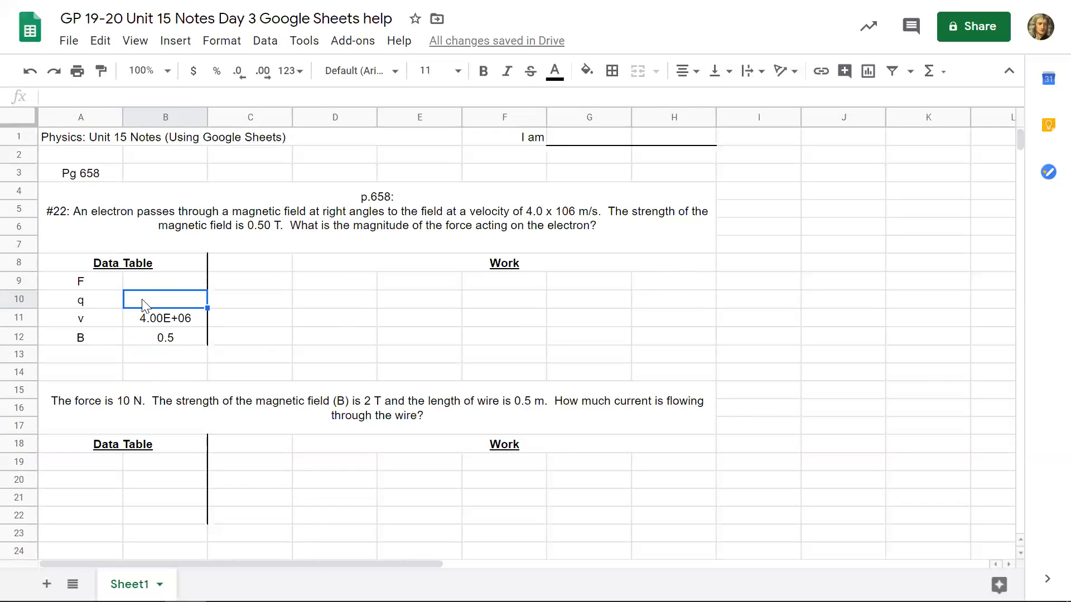
text(1.60E)
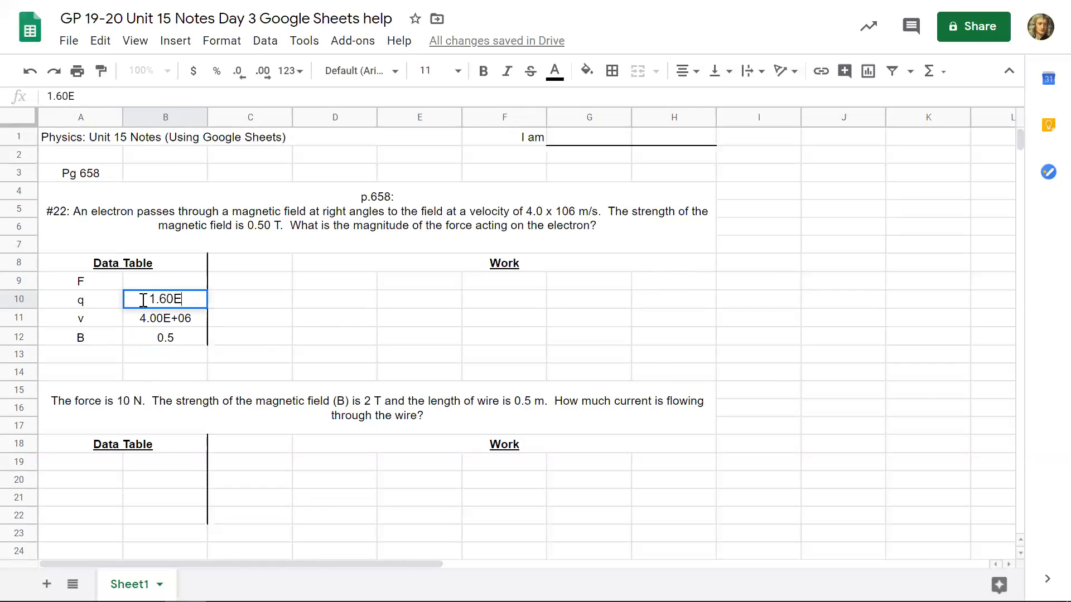
text(-19)
key(Tab)
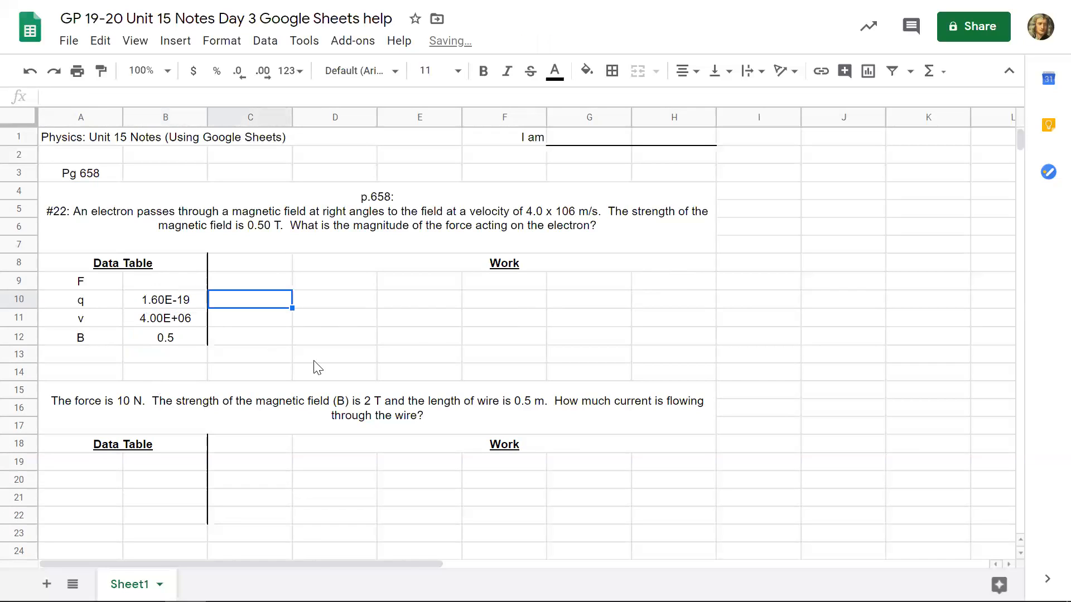
Start the equation in the first problem's Work area with F in D9 and a literal equals sign, entered as text, in E9
click(365, 282)
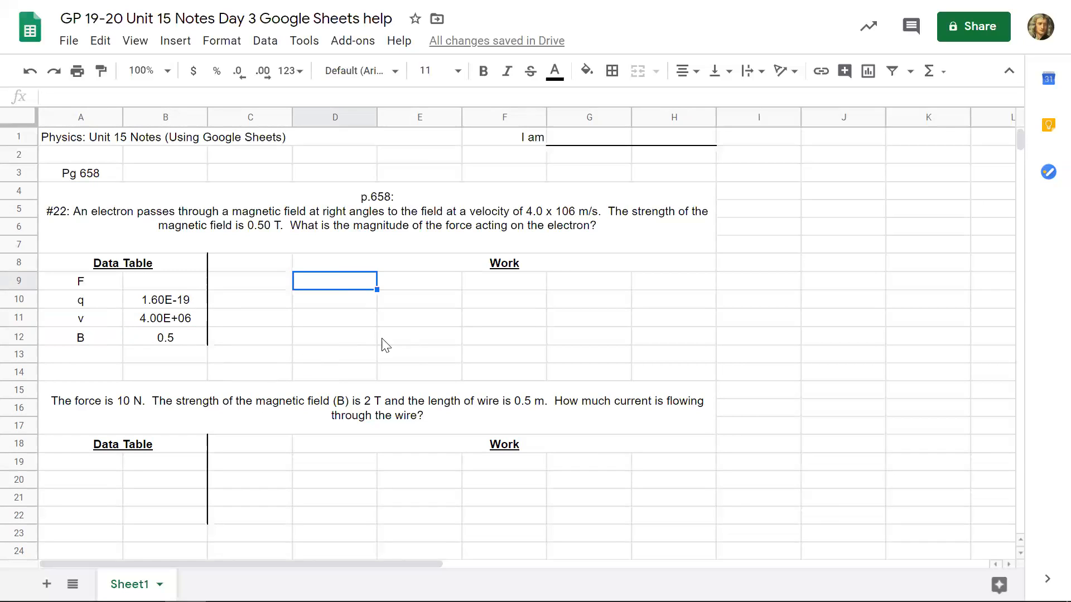
text(F)
key(Tab)
text(=)
key(Return)
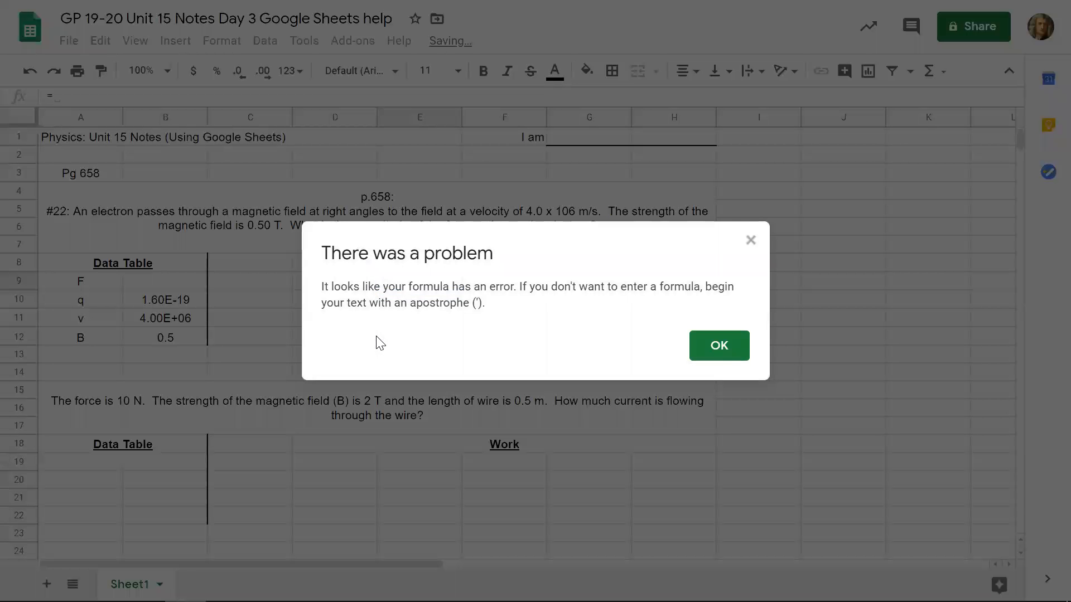
click(719, 357)
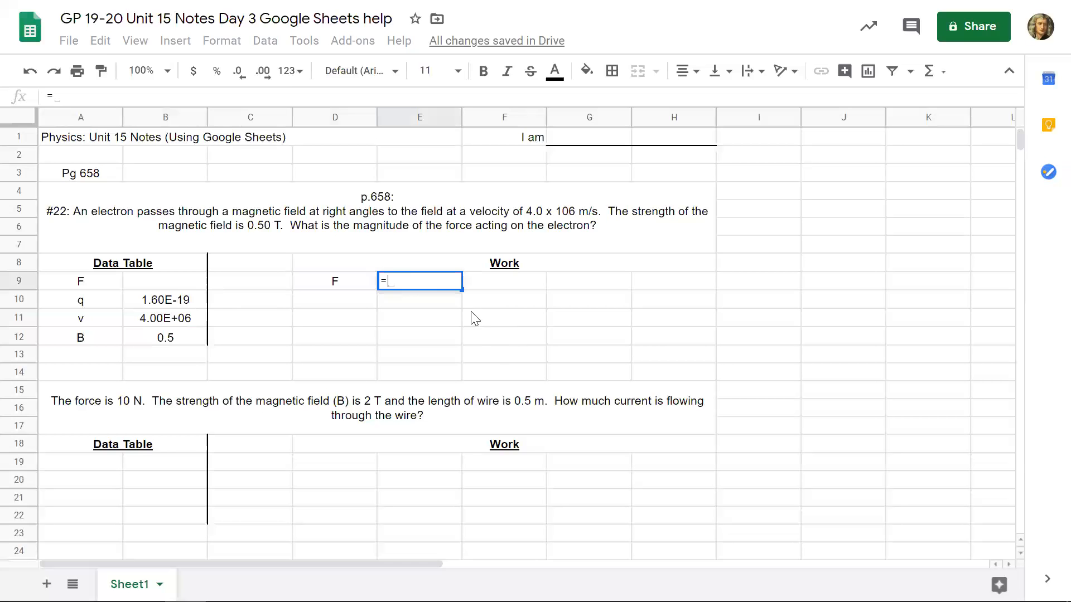
key(BackSpace)
text(')
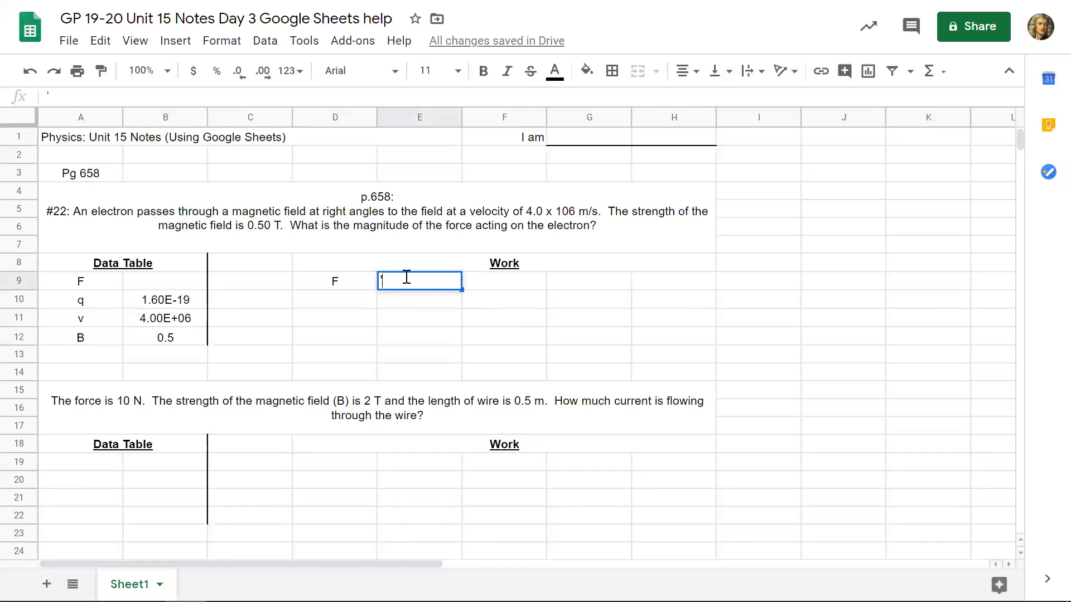
text(=)
key(Tab)
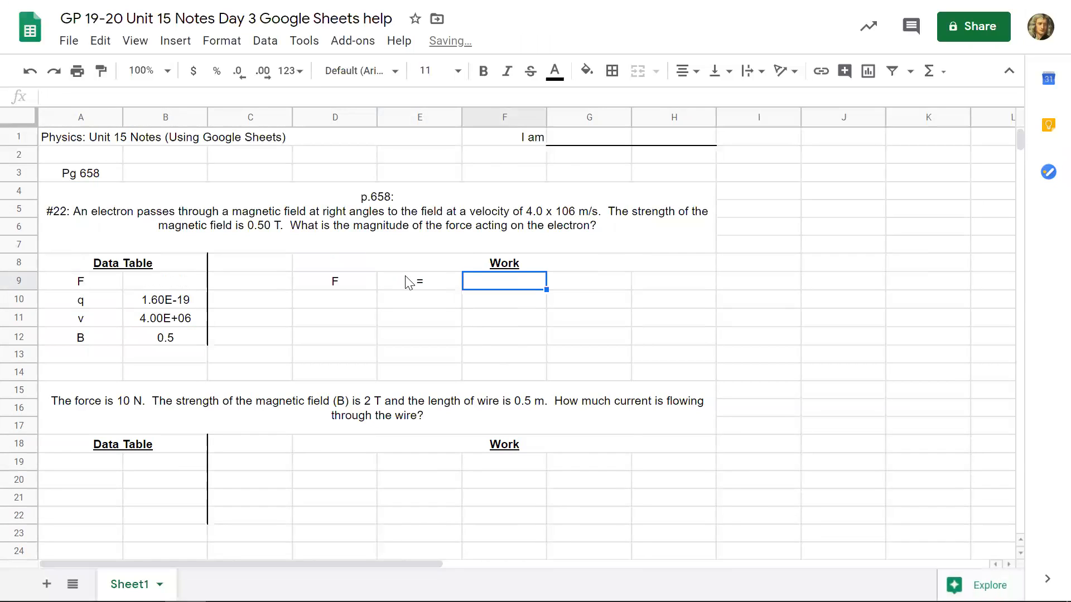
Complete the equation's other side with q in F9, v in G9 and B in H9
text(q)
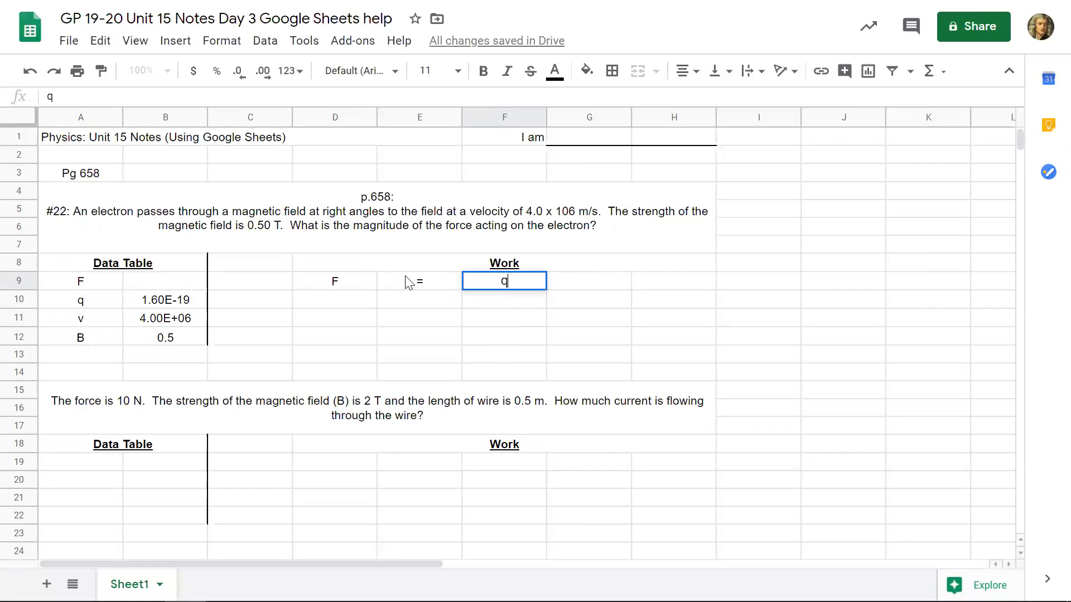
key(Tab)
text(v)
key(Tab)
text(B)
key(BackSpace)
text(B)
key(Return)
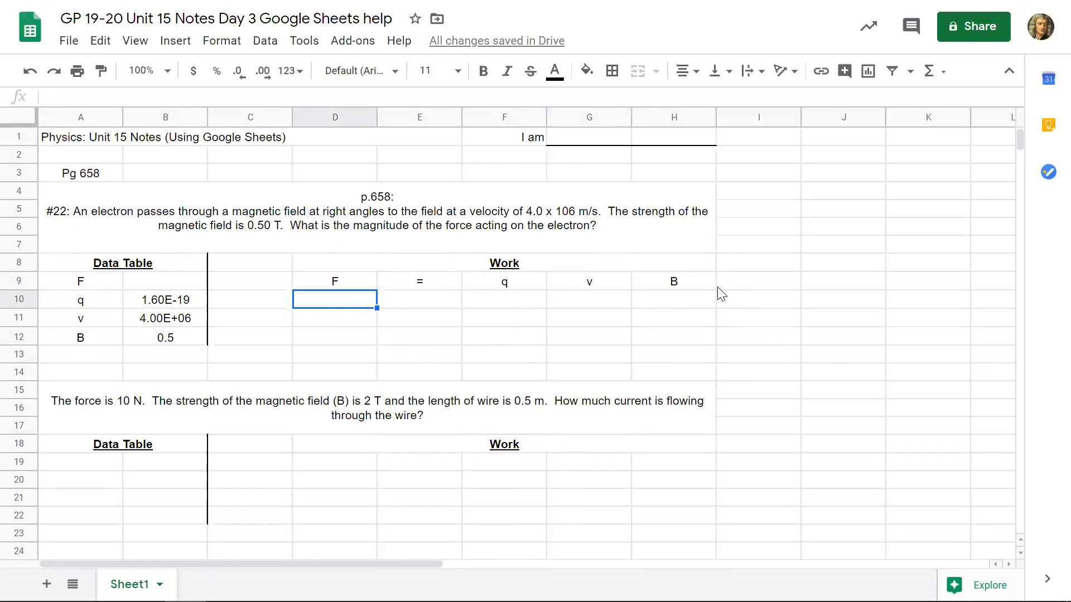
Copy the charge value from B10 into F10, under q in the Work area
click(522, 311)
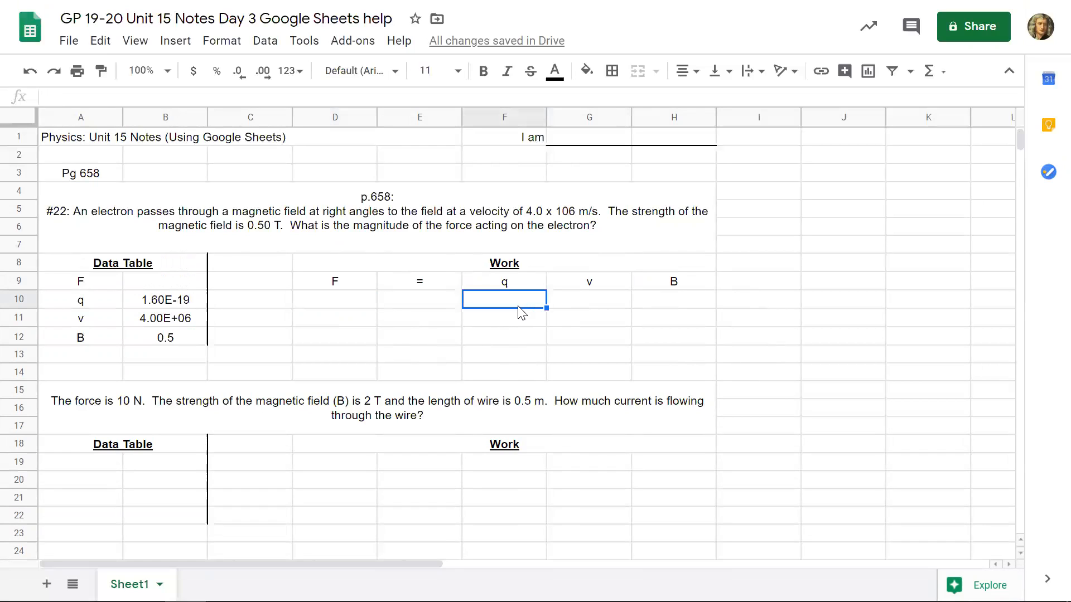
click(189, 305)
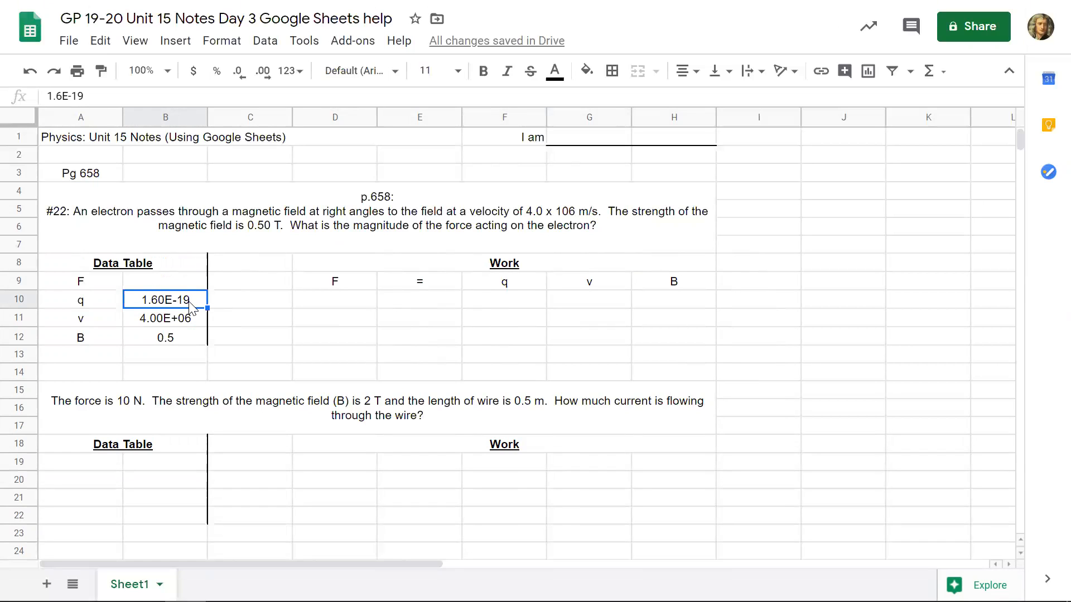
key(ctrl+c)
click(478, 308)
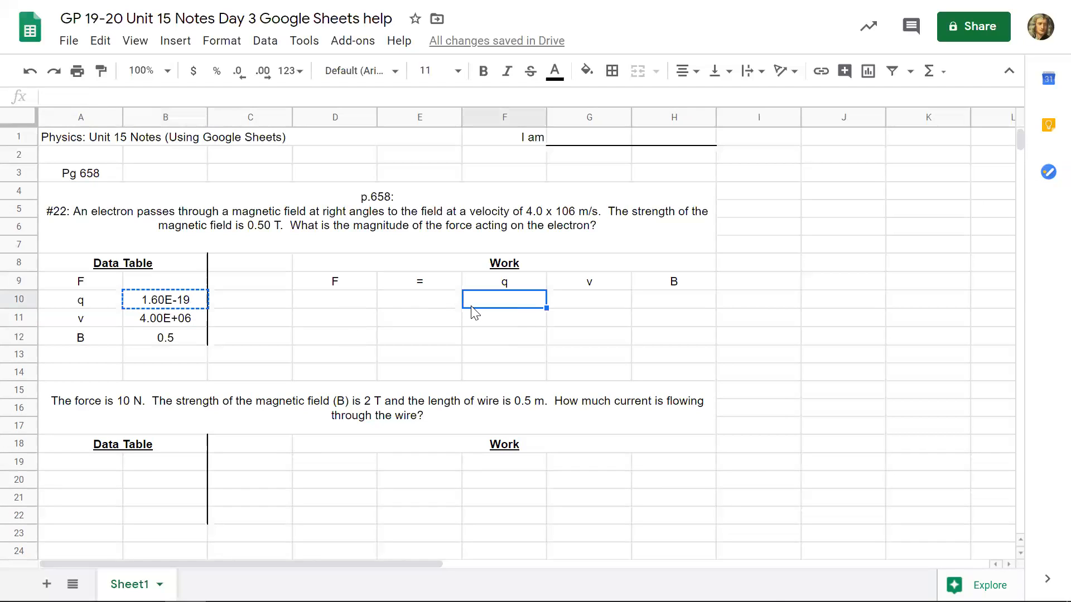
key(ctrl+v)
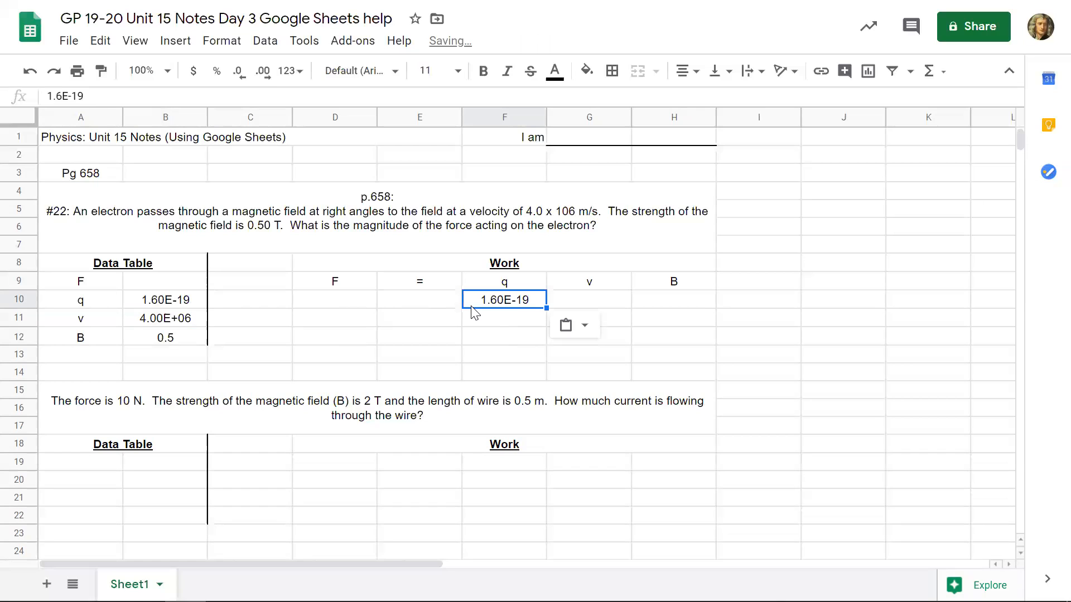
Copy the velocity from B11 into G10 under v, and the field strength from B12 into H10 under B
click(169, 326)
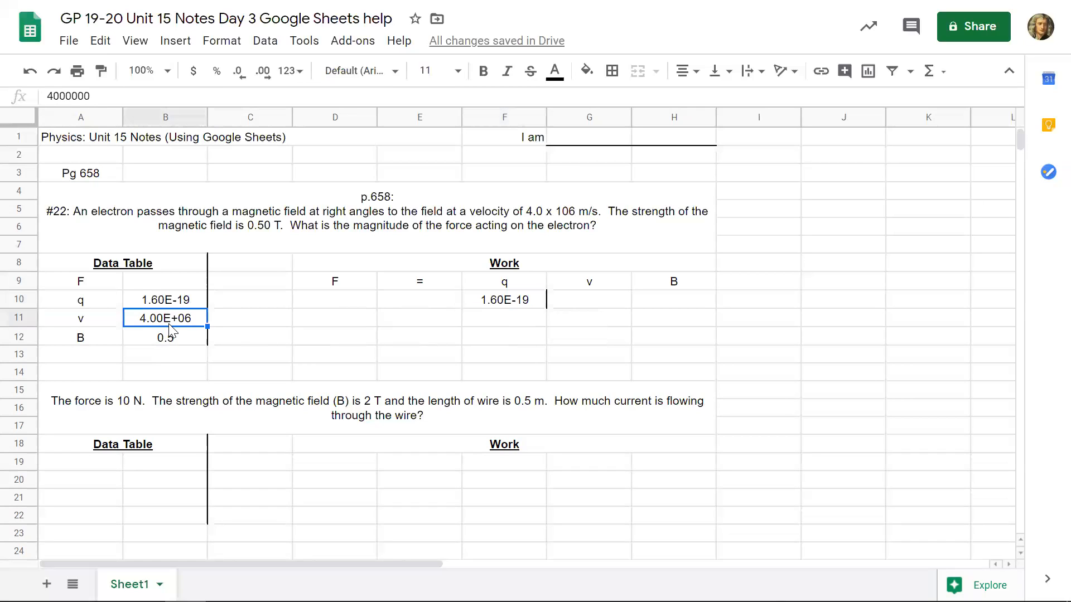
key(ctrl+c)
click(580, 307)
key(ctrl+v)
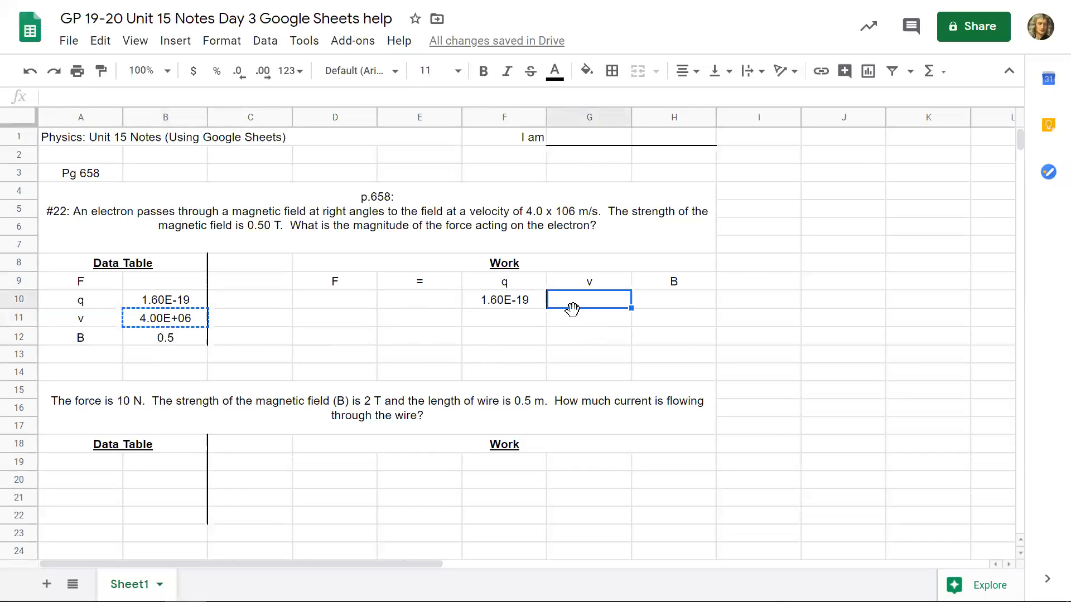
click(182, 345)
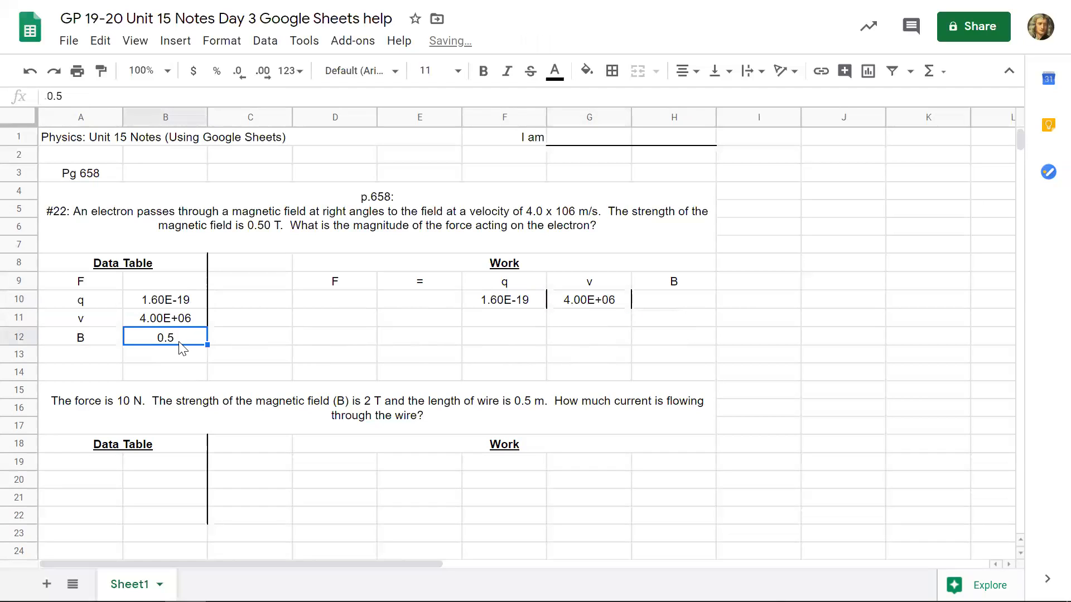
key(ctrl+c)
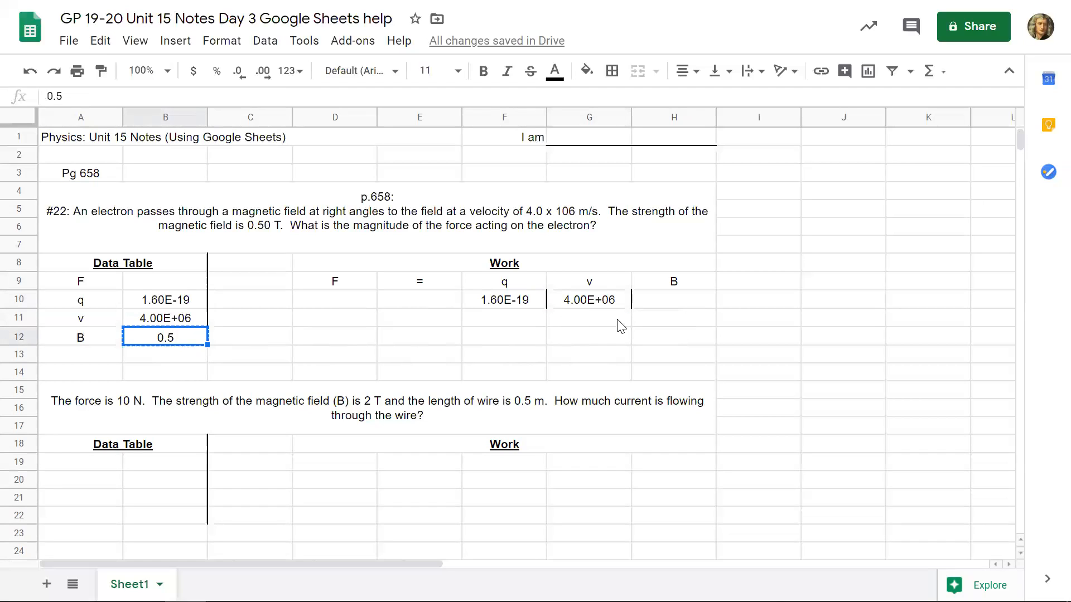
click(642, 301)
key(ctrl+v)
click(594, 341)
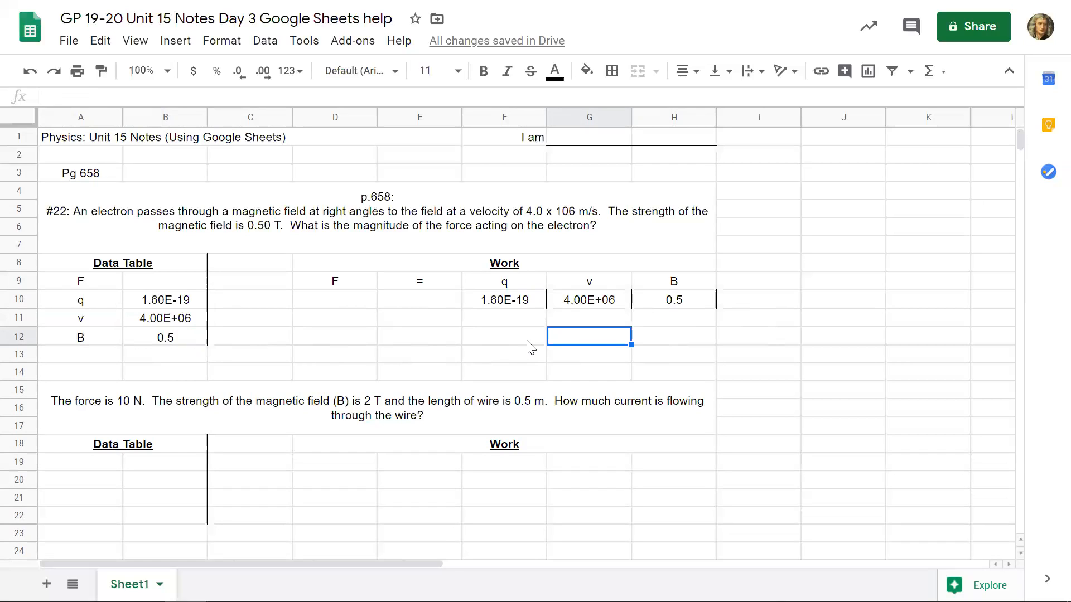
Calculate the force in D10 under F with a formula multiplying F10, G10 and H10
click(307, 306)
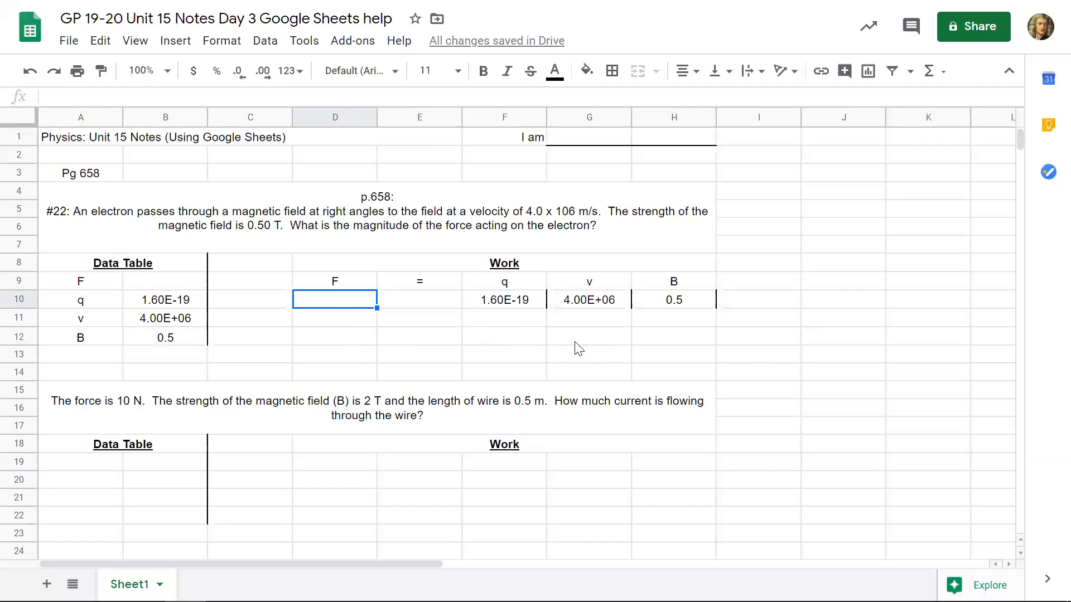
text(=)
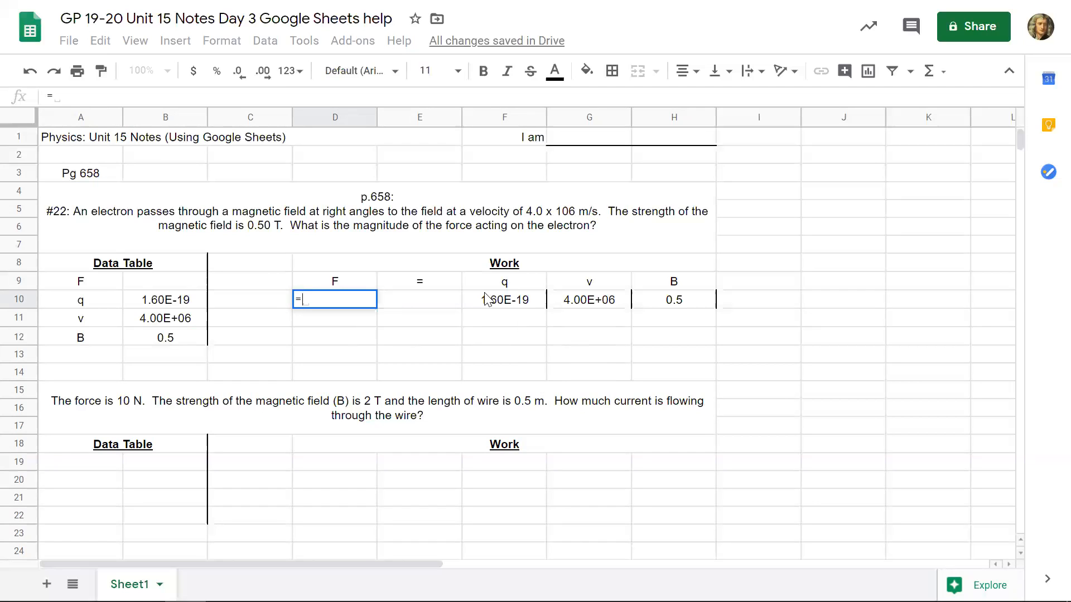
click(513, 306)
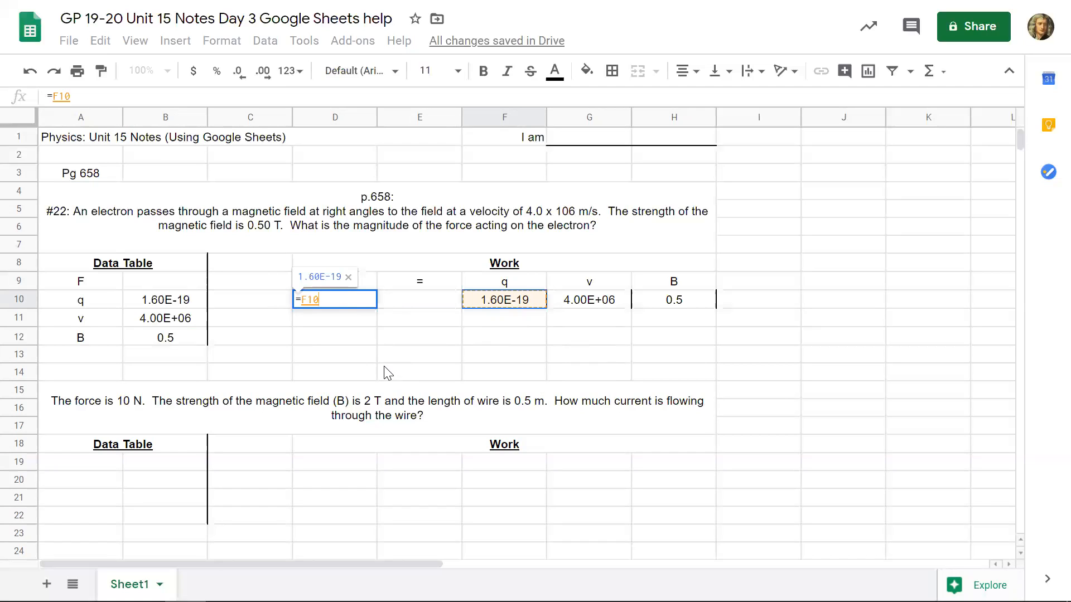
text(*)
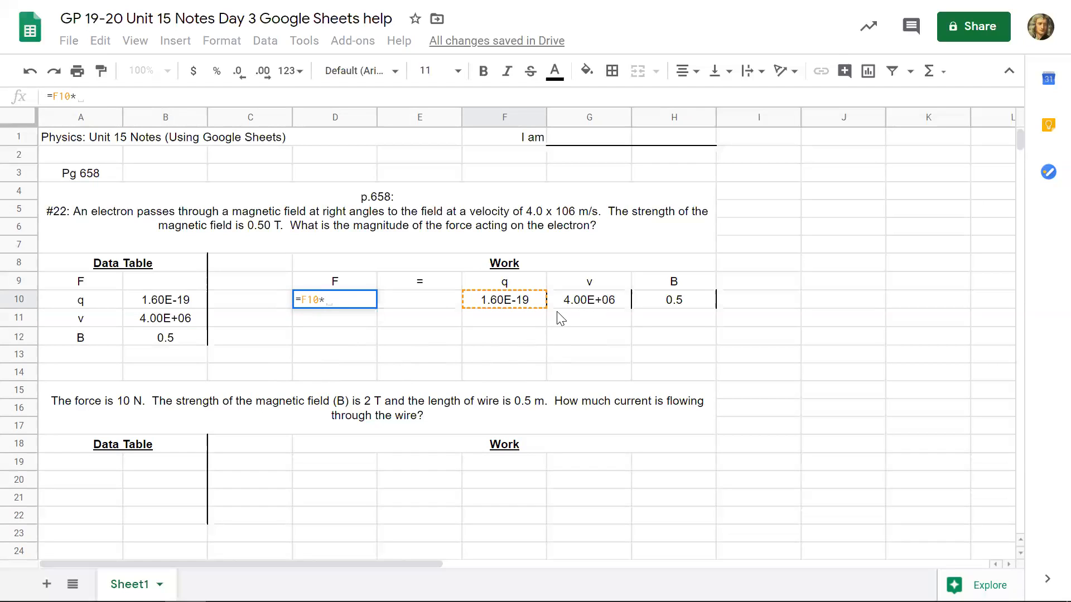
click(576, 305)
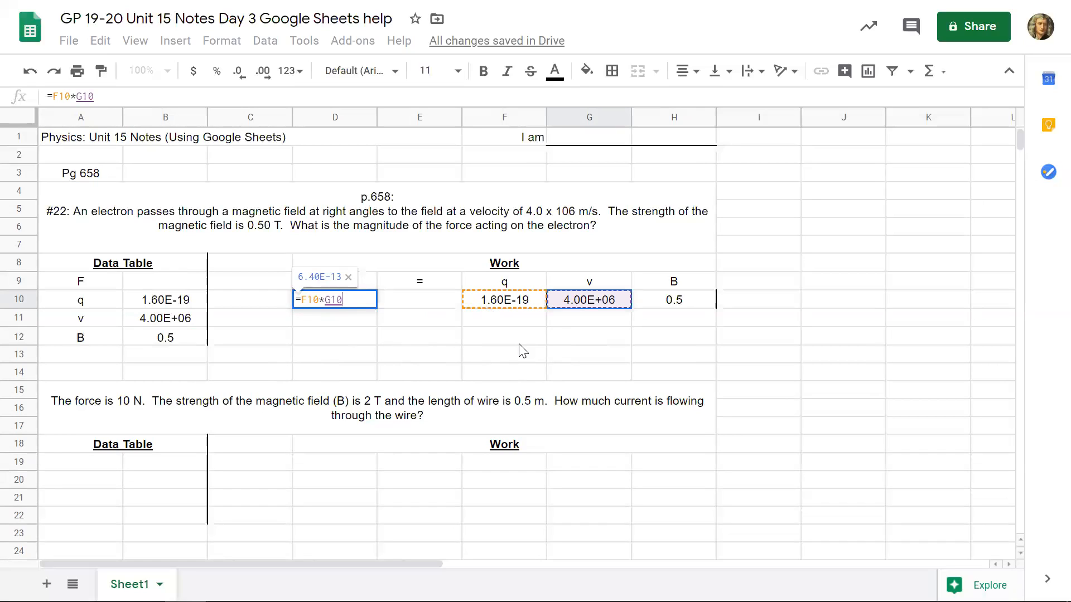
text(*)
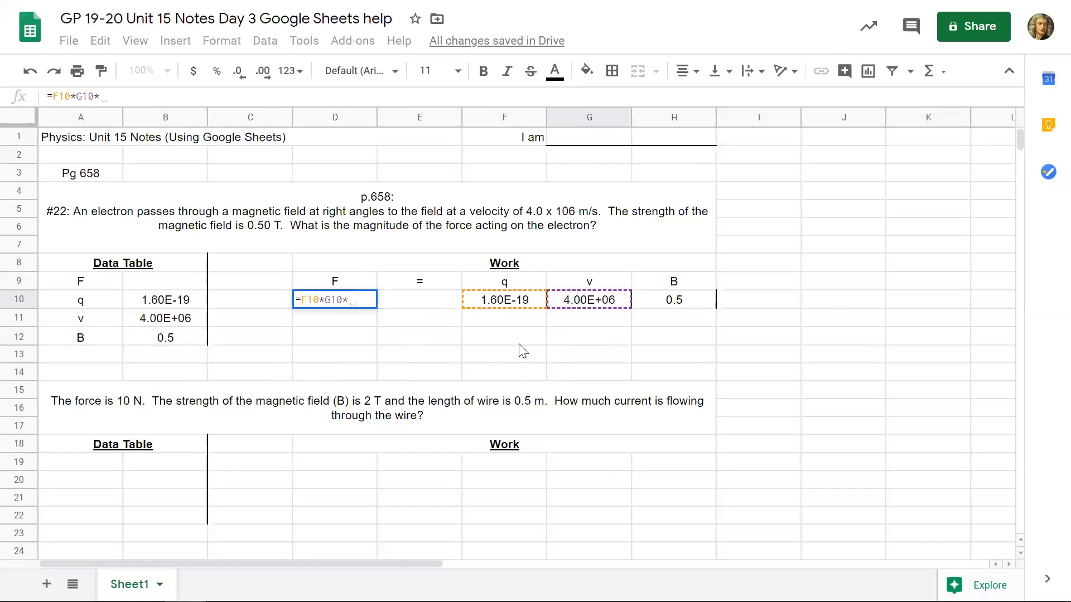
click(701, 313)
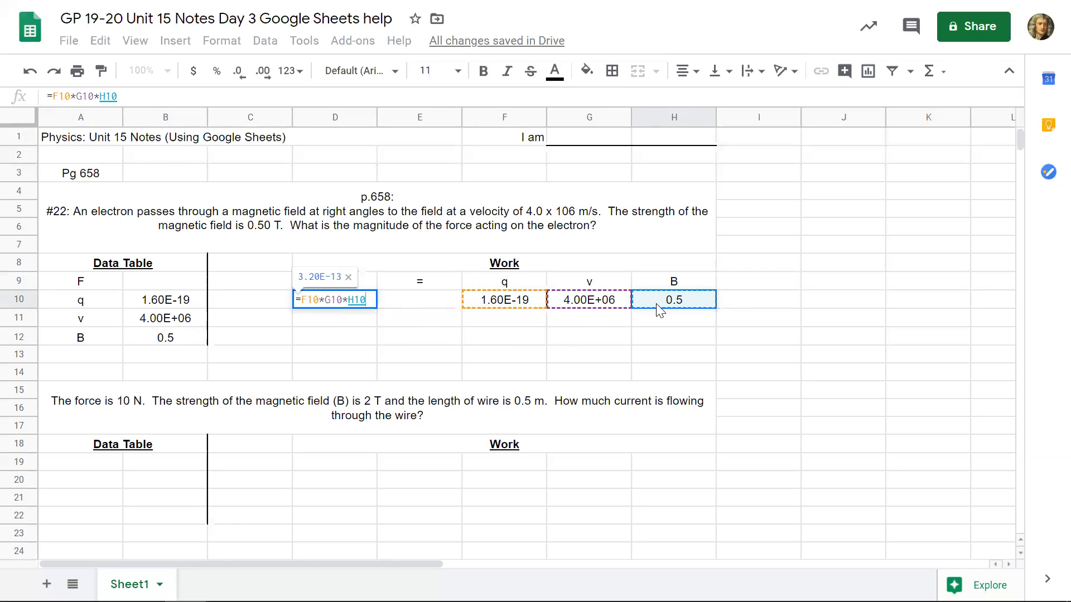
key(Return)
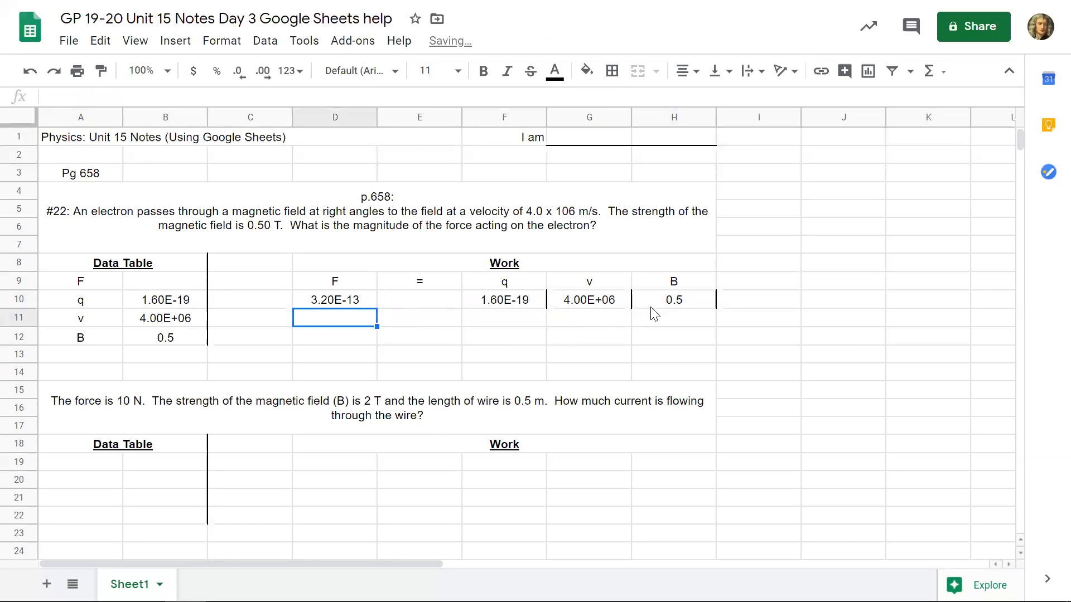
Add the units below the first problem's values: N in D11, C in F11, m/s in G11 and T in H11
text(N)
key(Tab)
key(Tab)
text(C)
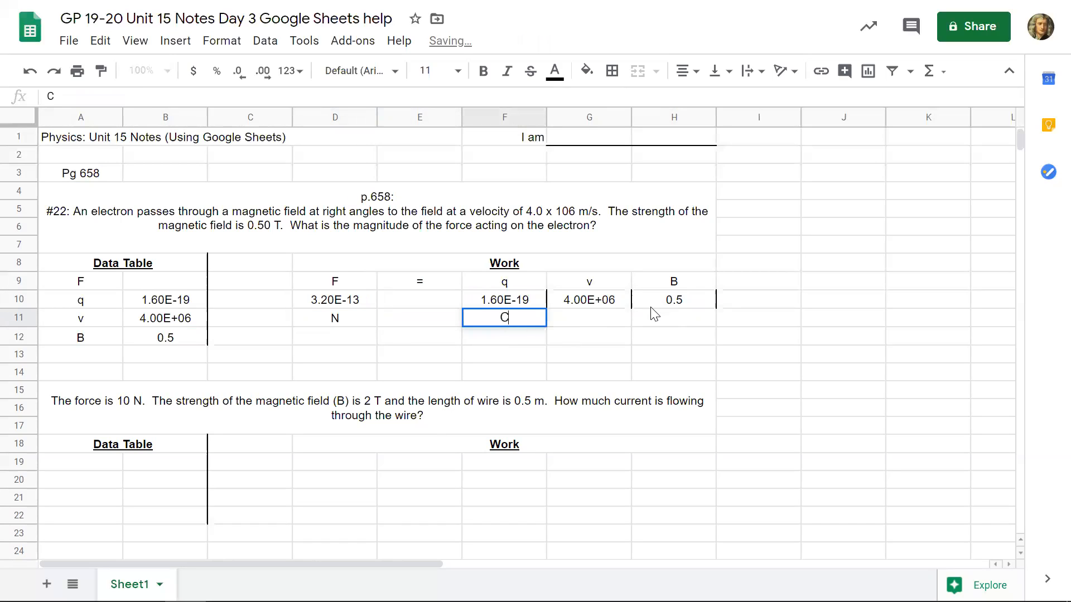
key(Tab)
text(m/s)
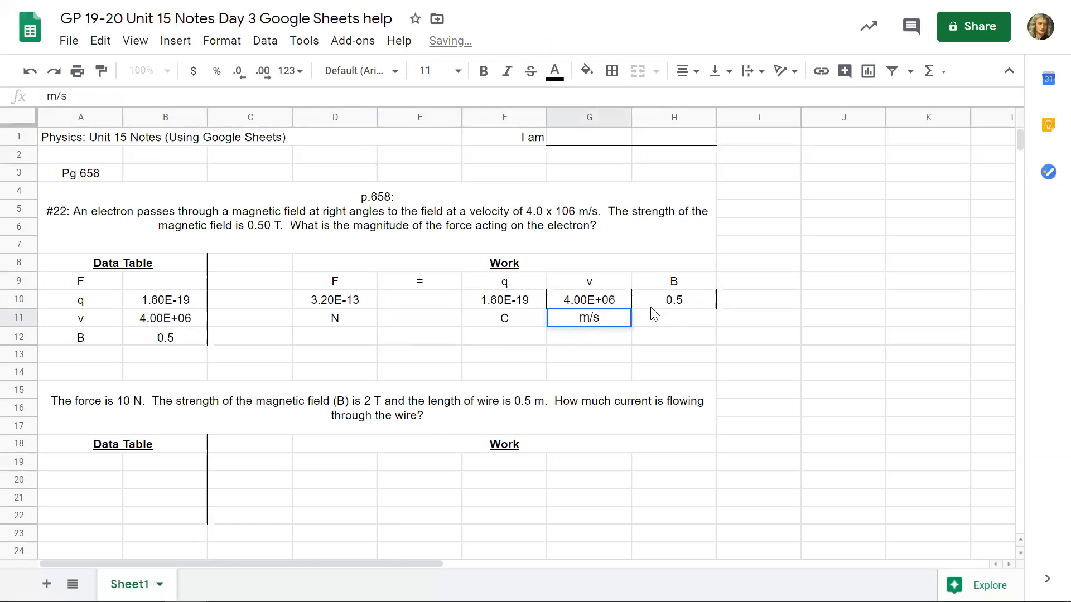
key(Tab)
text(T)
key(Return)
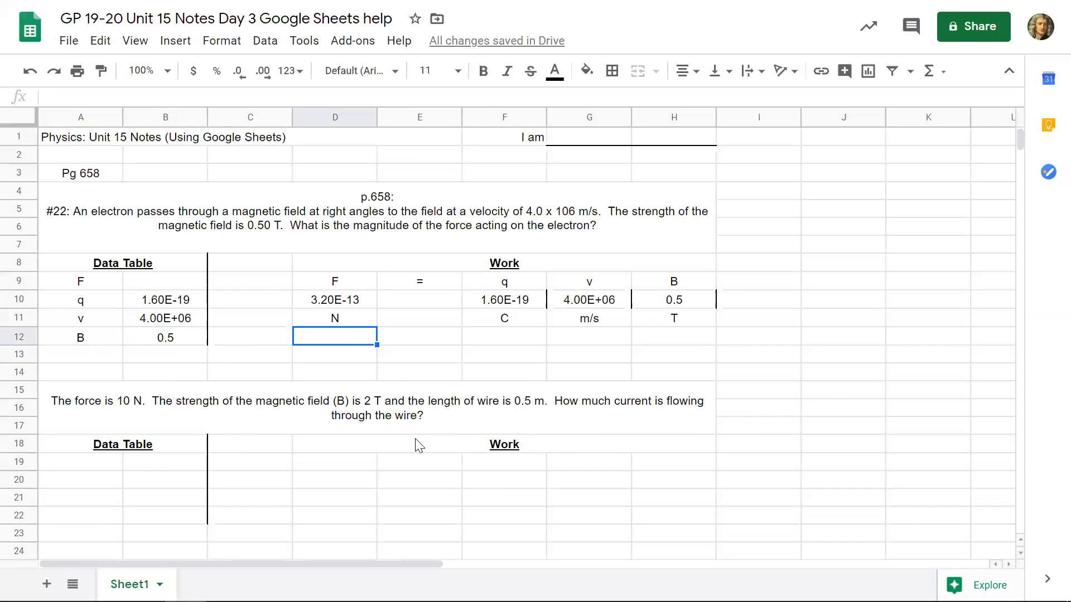
Format the magnetic field value in B12 as Scientific
click(177, 343)
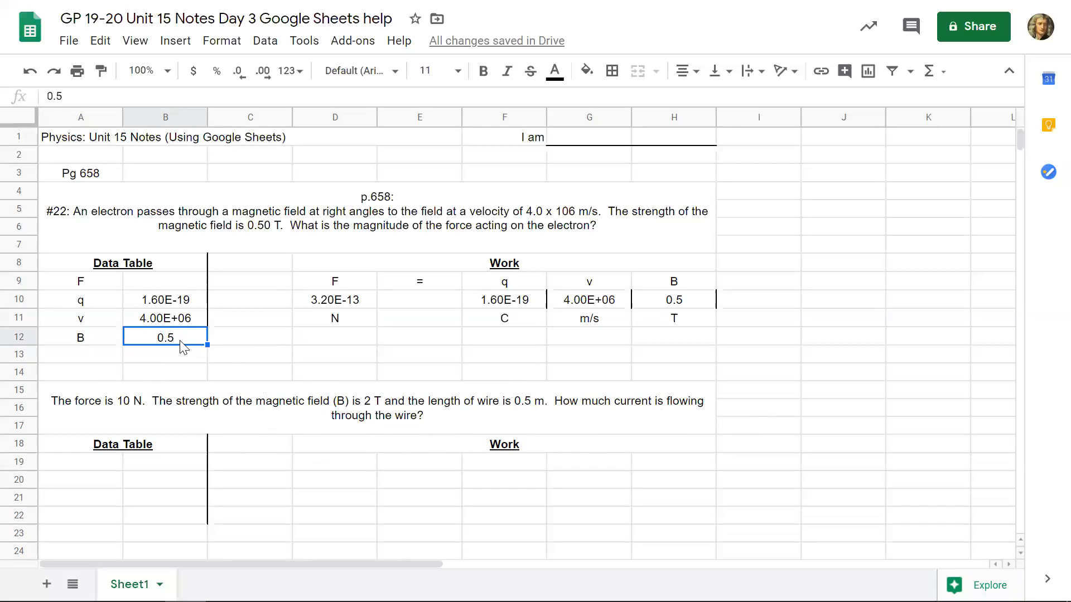
click(226, 50)
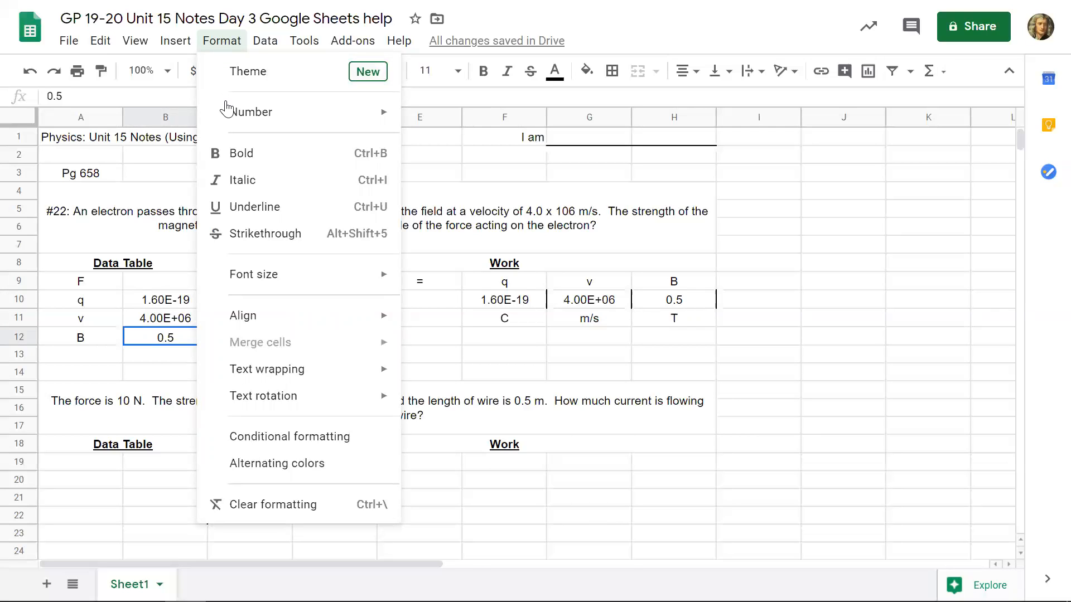
mouse_move(227, 111)
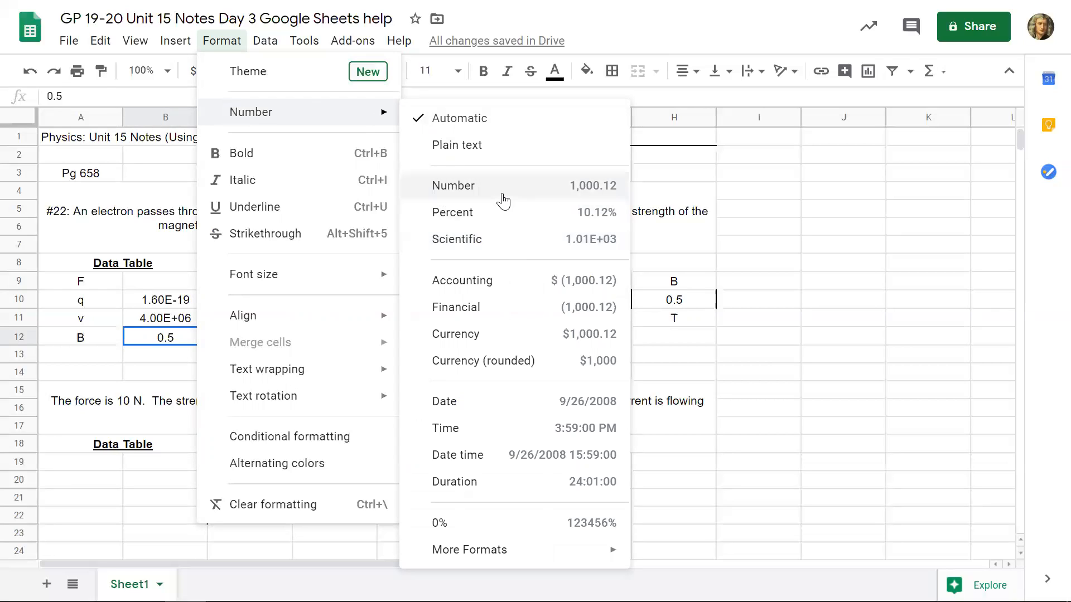
click(499, 250)
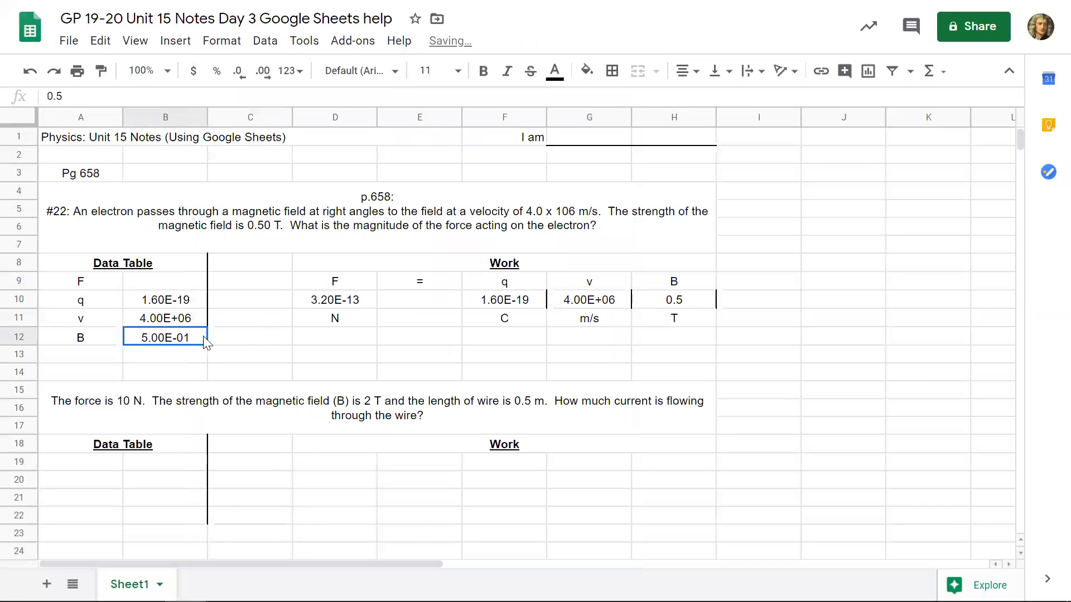
Apply the Number format to the charge, velocity and field values in B10:B12
drag(196, 304, 193, 350)
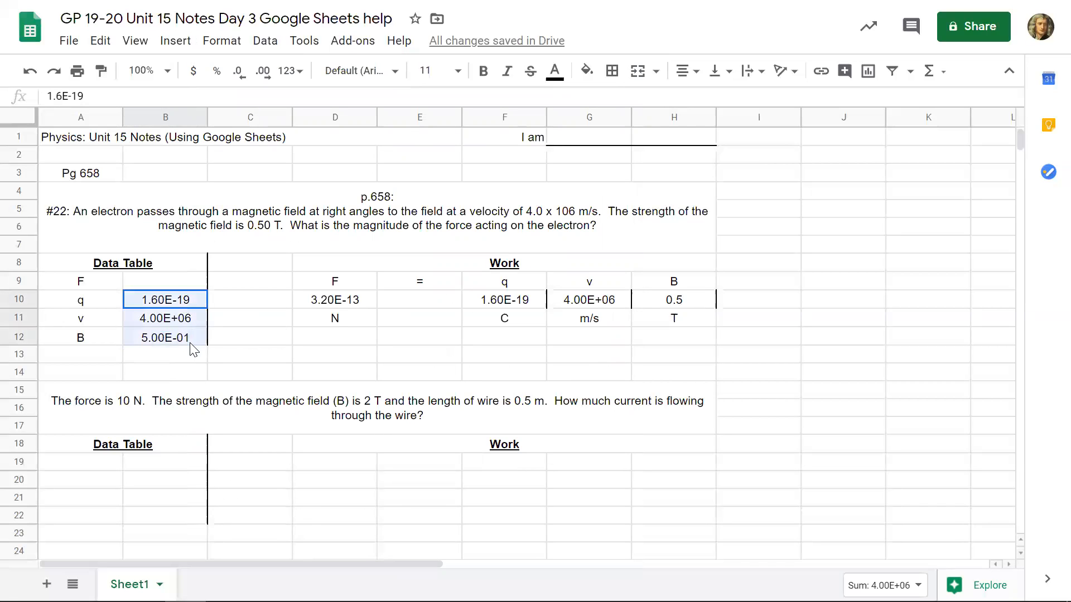
click(220, 42)
mouse_move(324, 117)
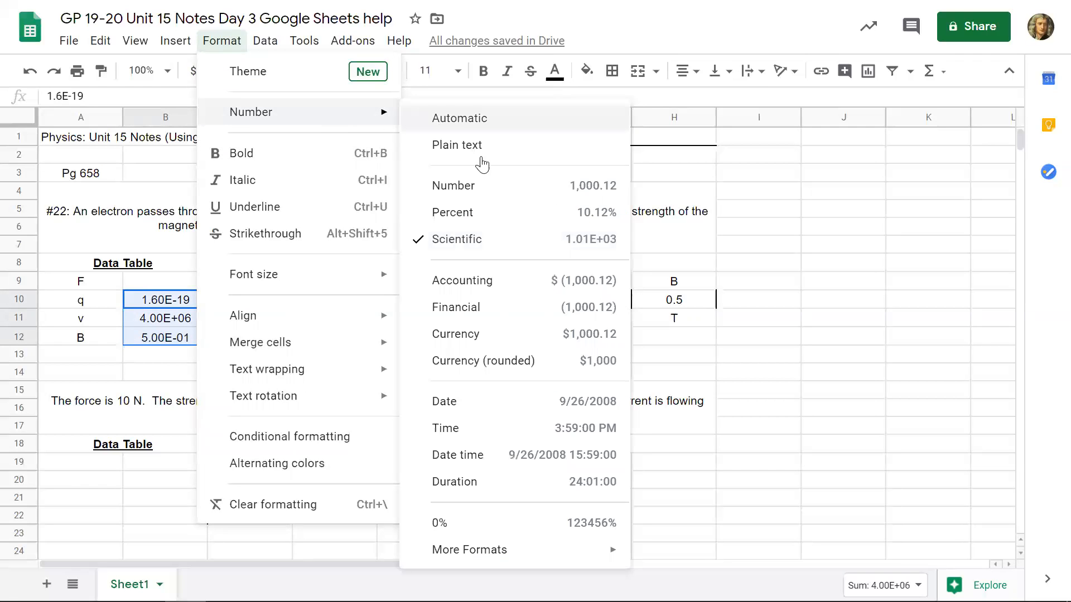
click(485, 184)
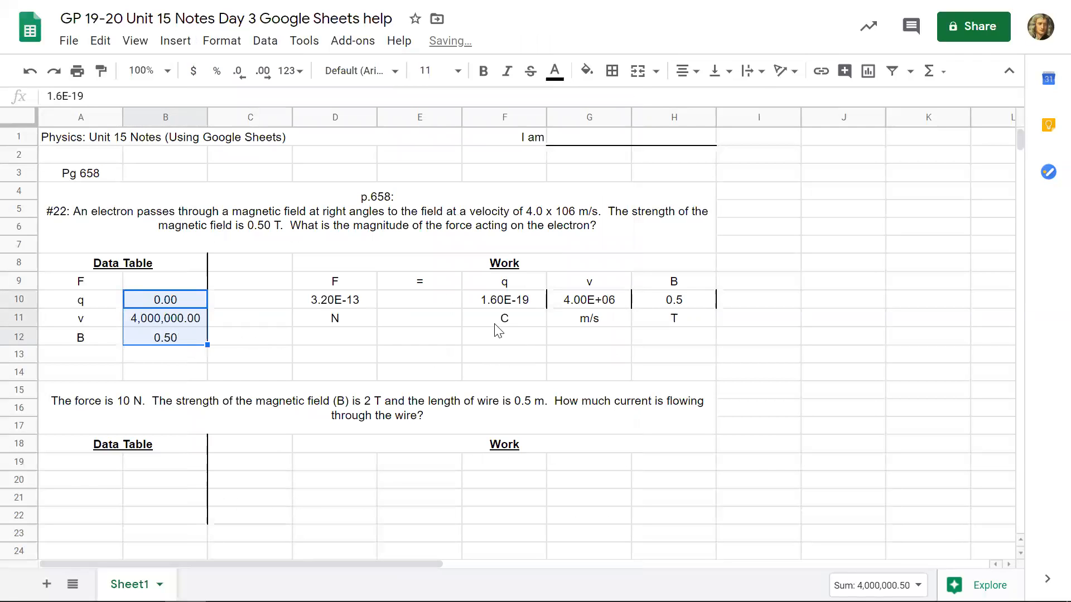
click(179, 300)
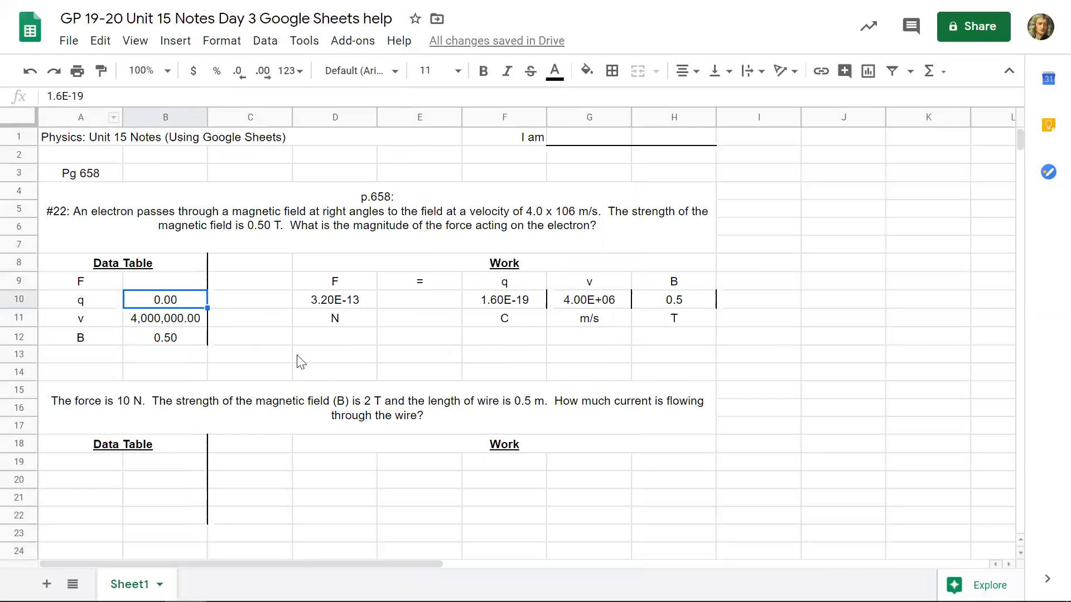
Label the second problem's Data Table with F, B, I and L in A19 through A22
click(88, 467)
text(F)
key(Return)
text(B)
key(Return)
text(I)
key(Return)
text(L)
key(Tab)
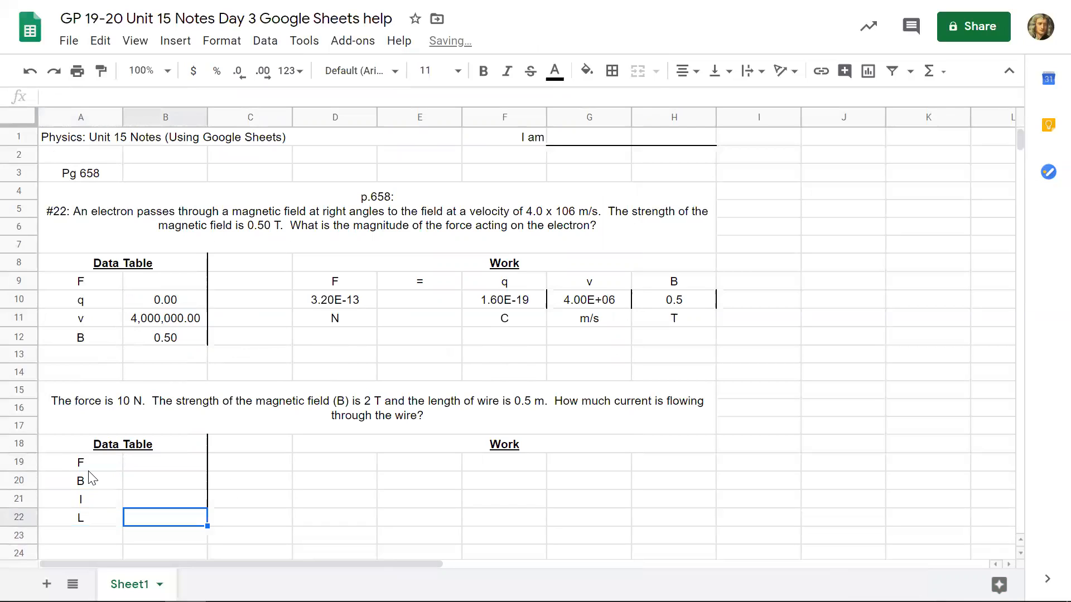
Fill in the second problem's known values: 10 for F in B19, 2 for B in B20 and 0.5 for L in B22
key(Up)
key(Up)
key(Up)
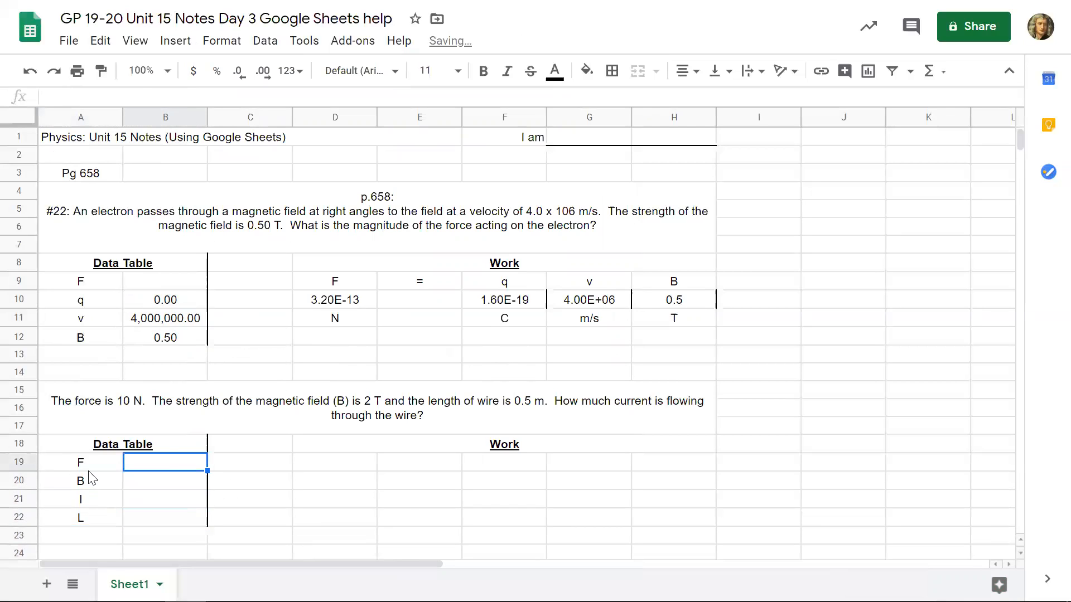
text(10)
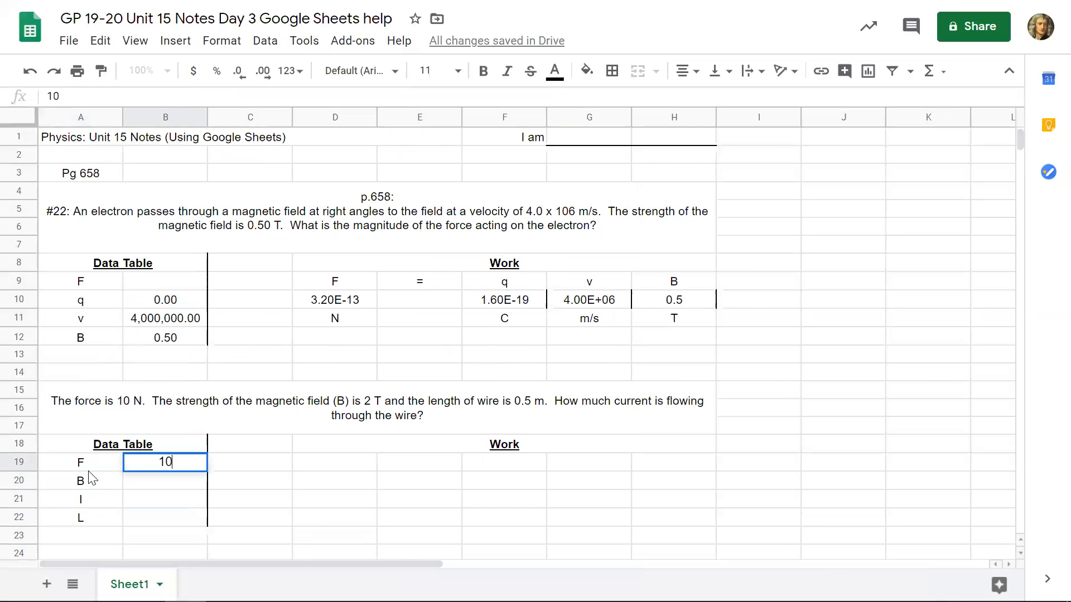
key(Return)
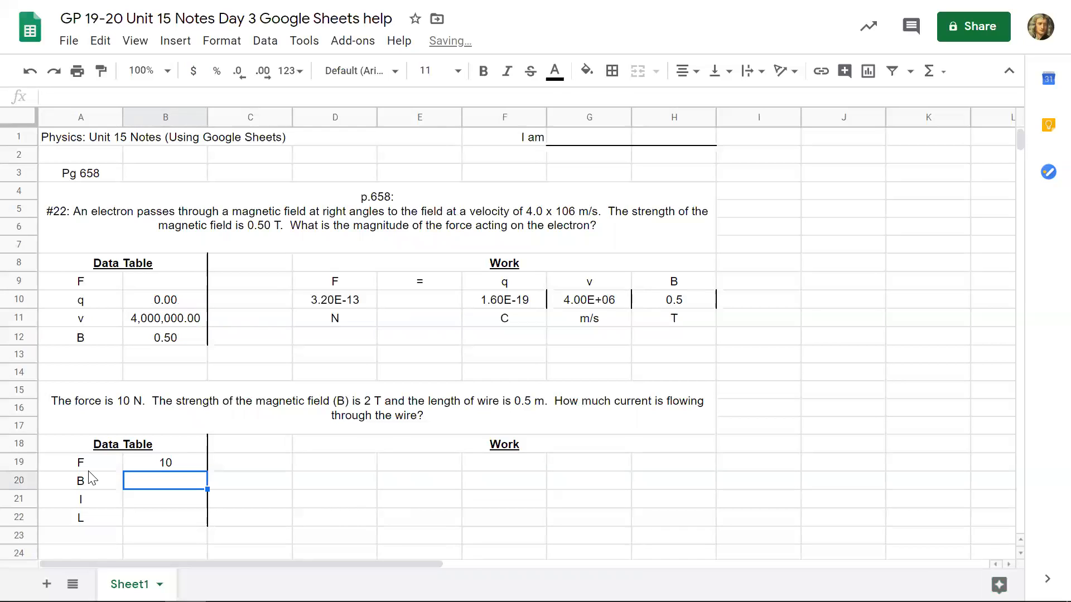
text(2)
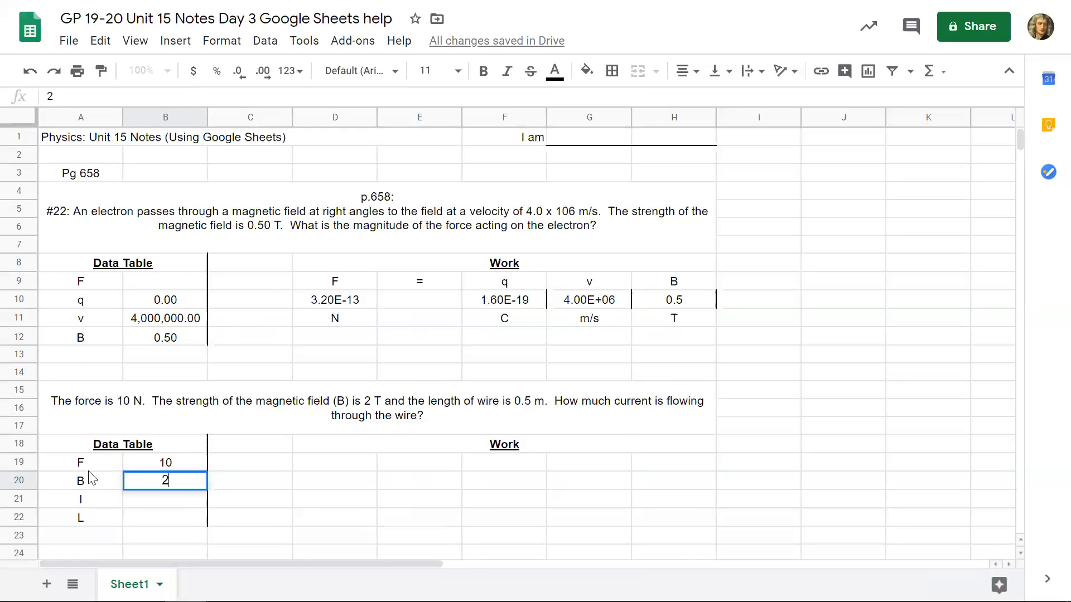
key(Return)
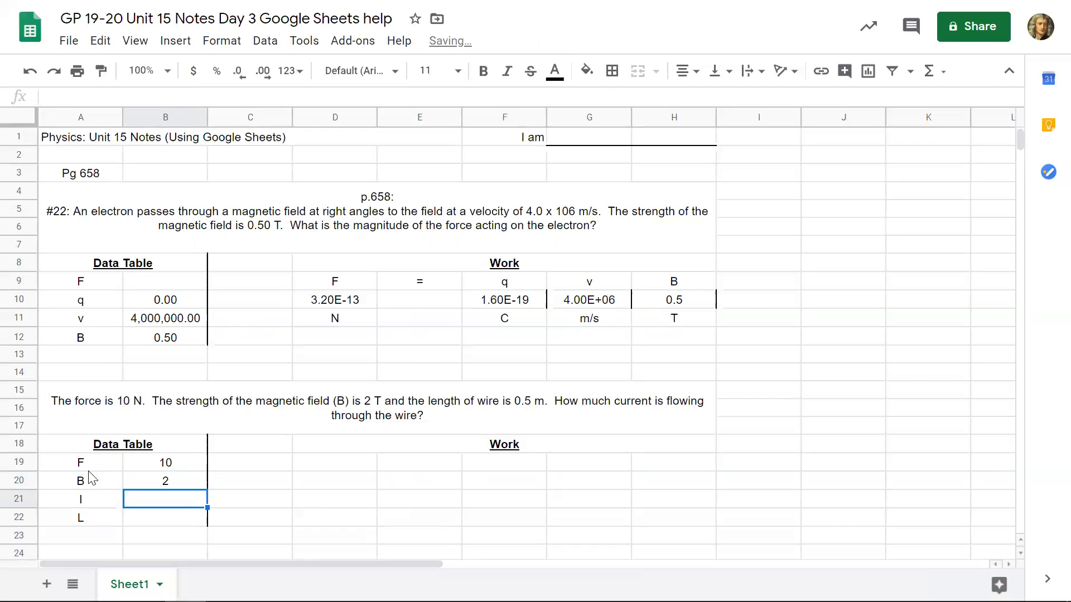
key(Down)
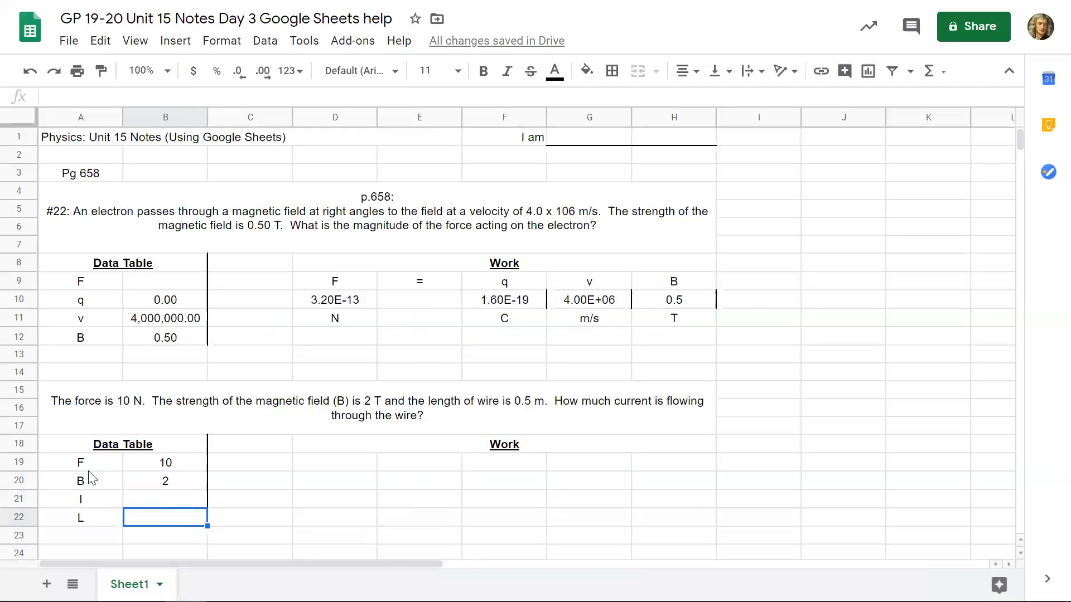
text(0.5)
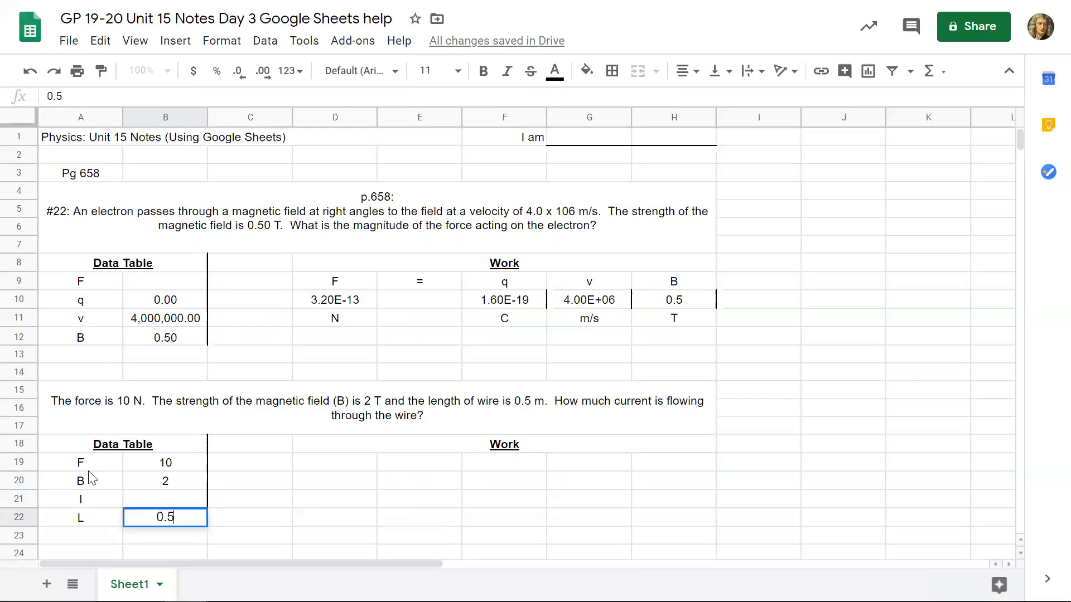
key(Tab)
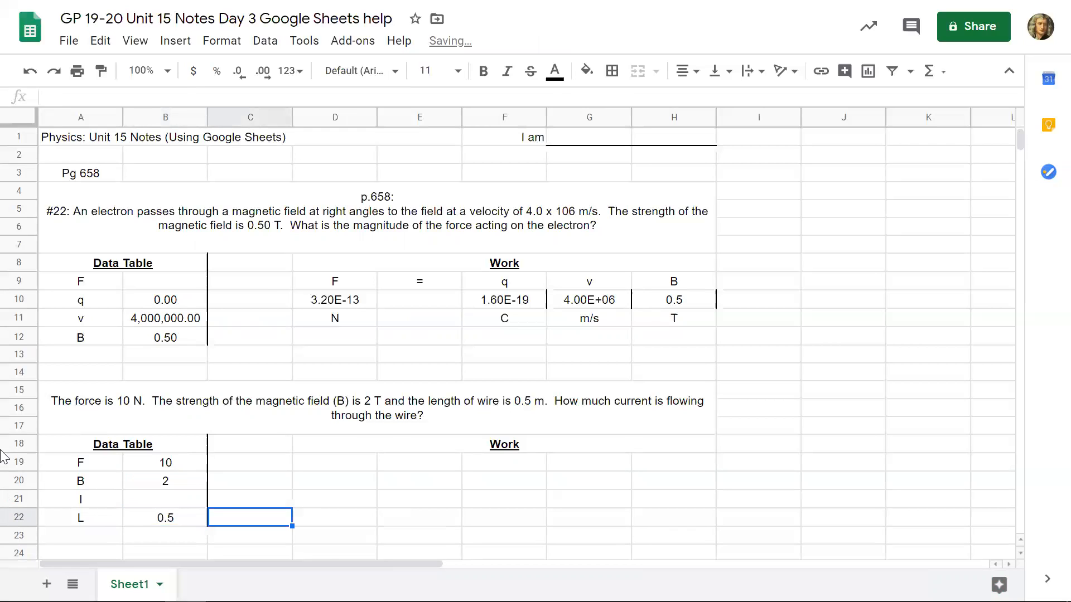
Start the second problem's equation in the Work area with F in D19 and a literal equals sign, entered as text, in E19
click(353, 465)
text(F)
key(Tab)
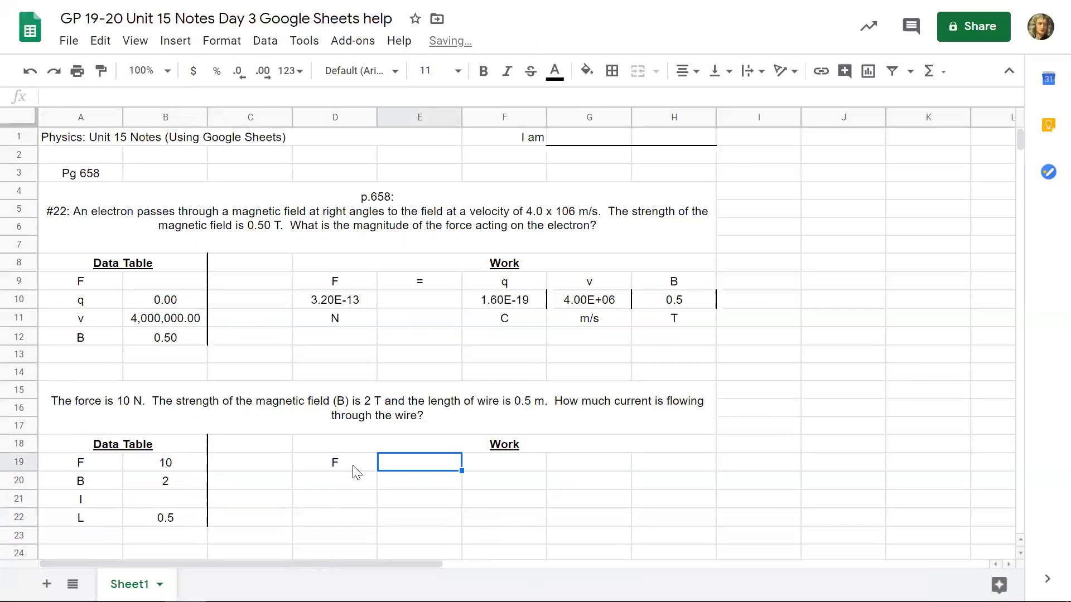
text(')
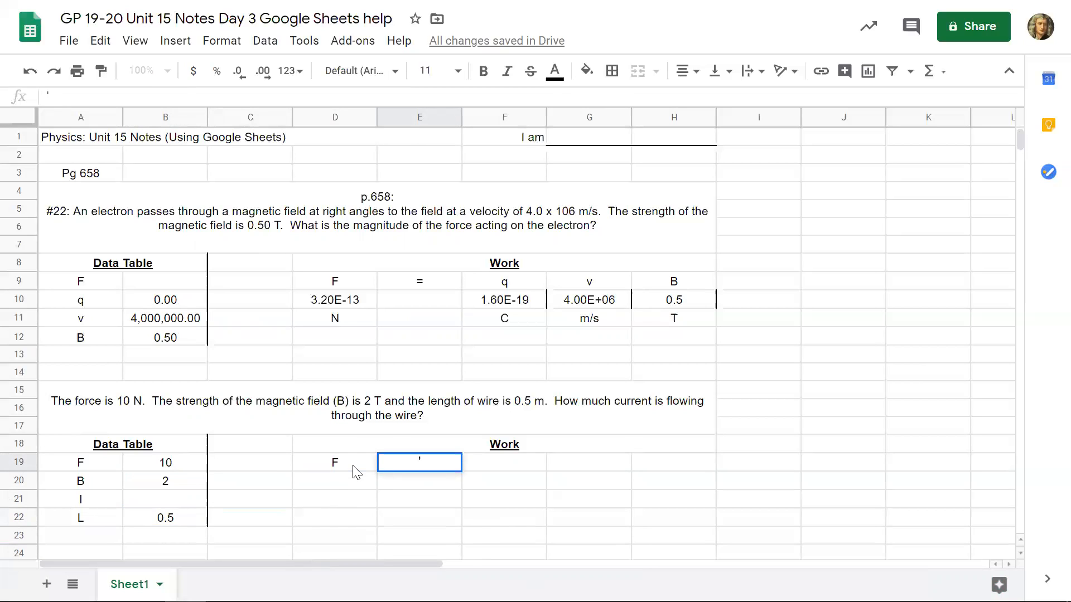
text(=)
key(Tab)
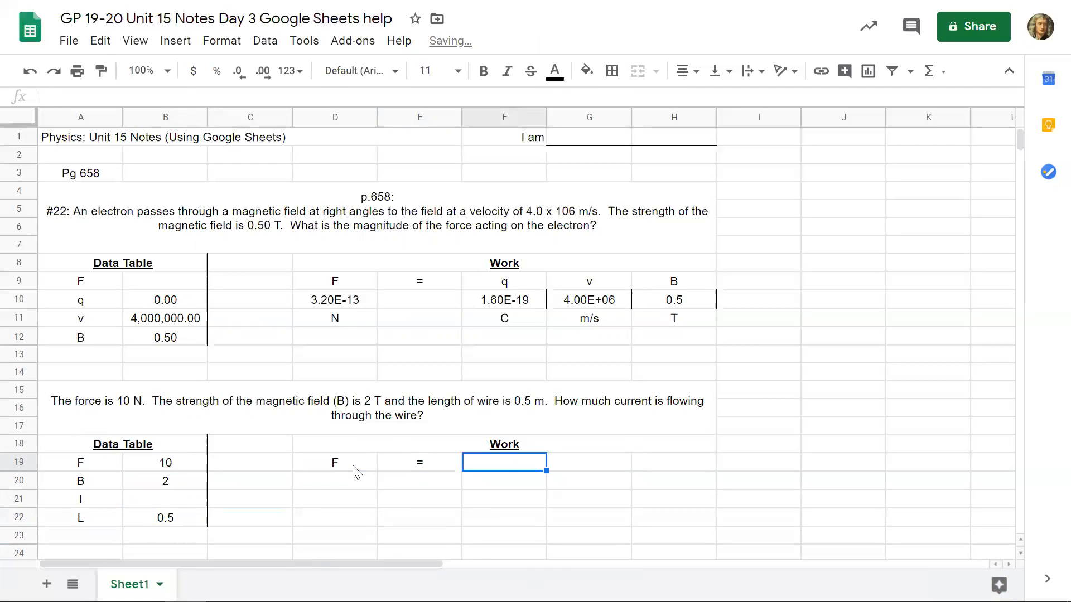
Complete the second equation's other side with B in F19, I in G19 and L in H19
text(B)
key(Tab)
text(I)
key(Tab)
text(L)
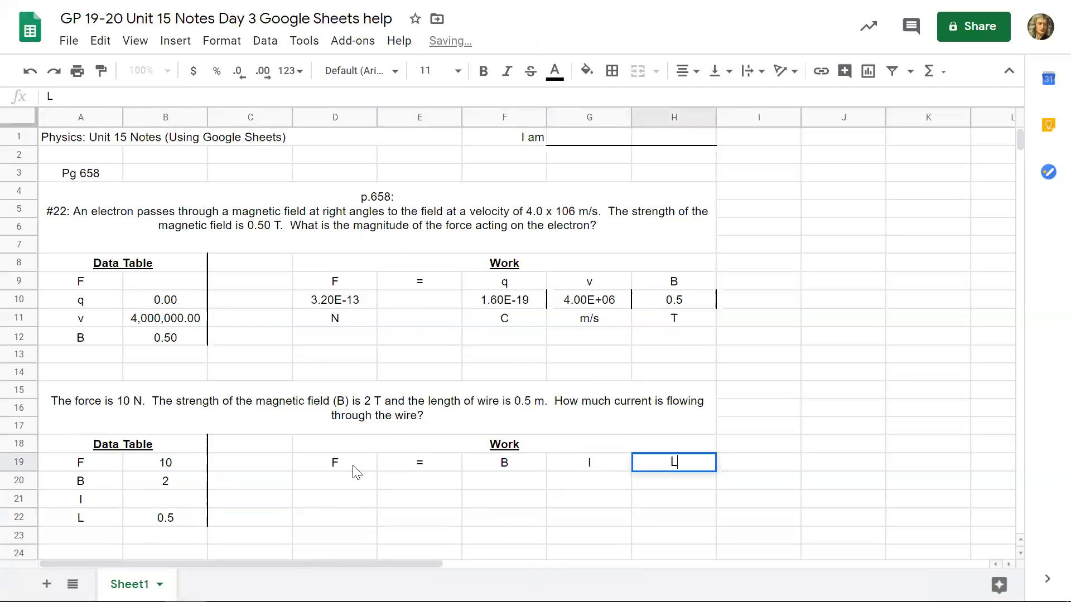
key(Return)
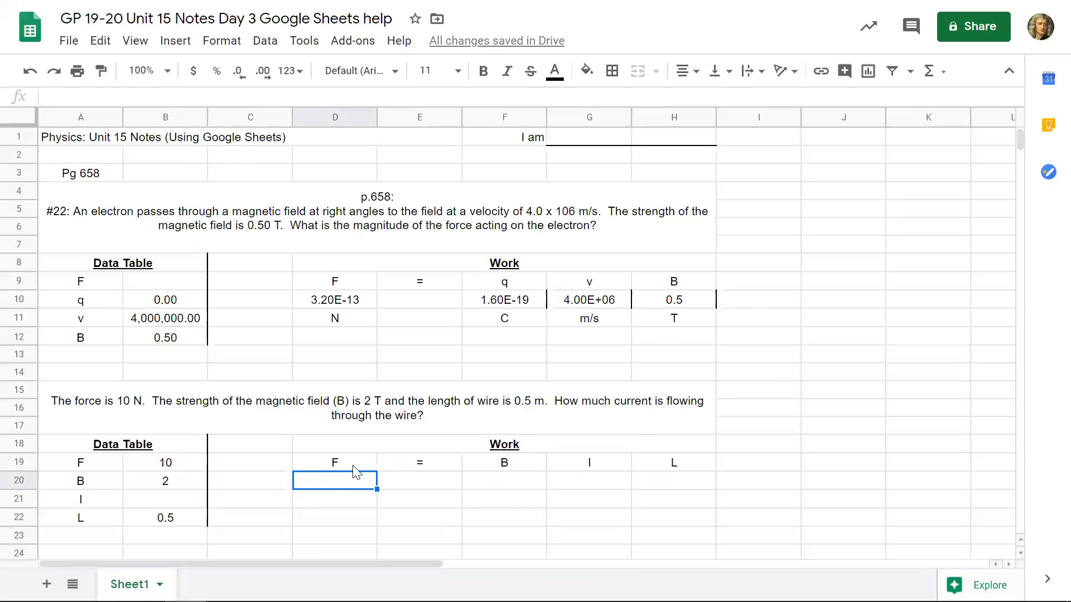
Bring the force into the second problem's Work area by referencing B19 in D20
text(=)
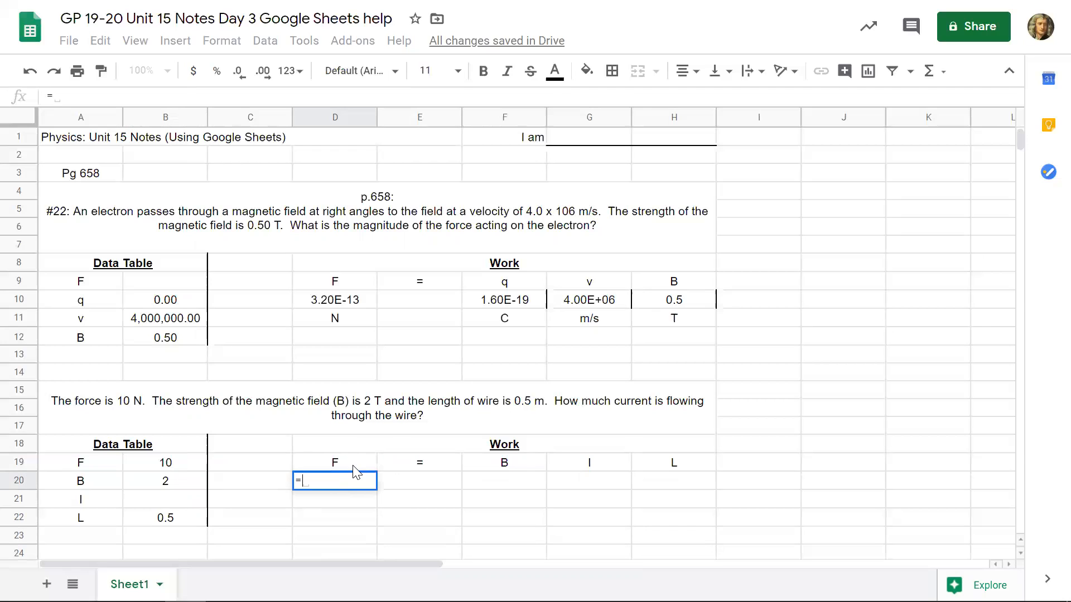
click(177, 467)
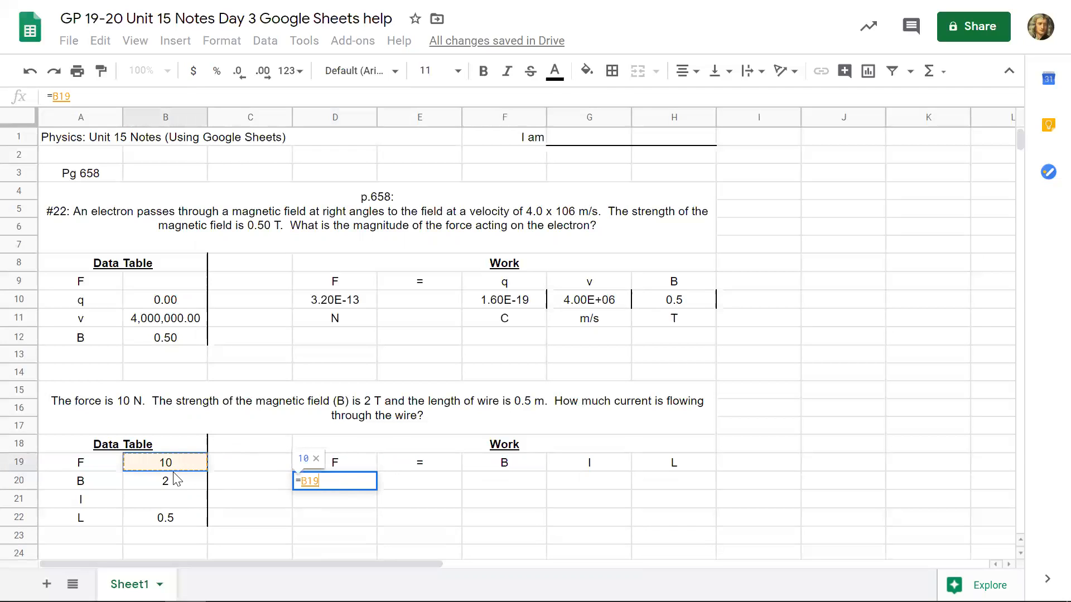
key(Tab)
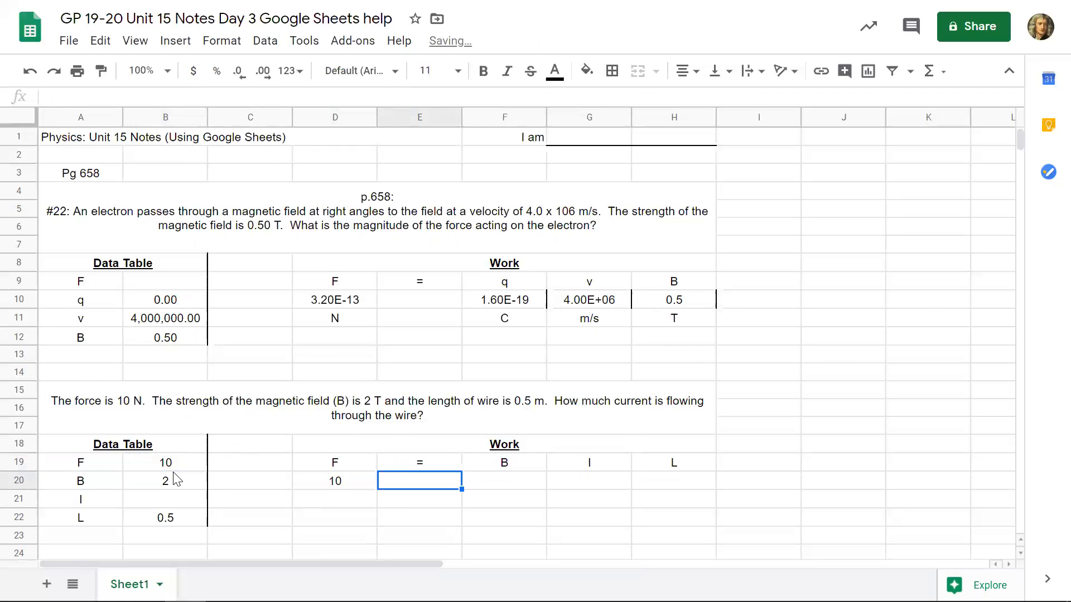
click(351, 485)
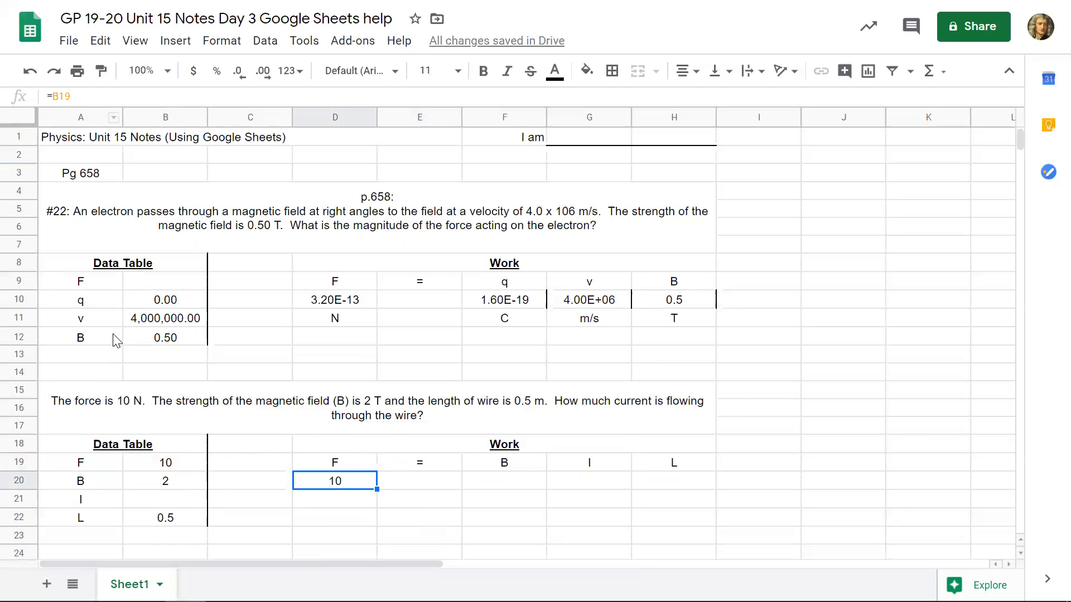
Reference the remaining known values under their symbols: B20 for the field in F20 and B22 for the wire length in H20
click(493, 490)
text(=)
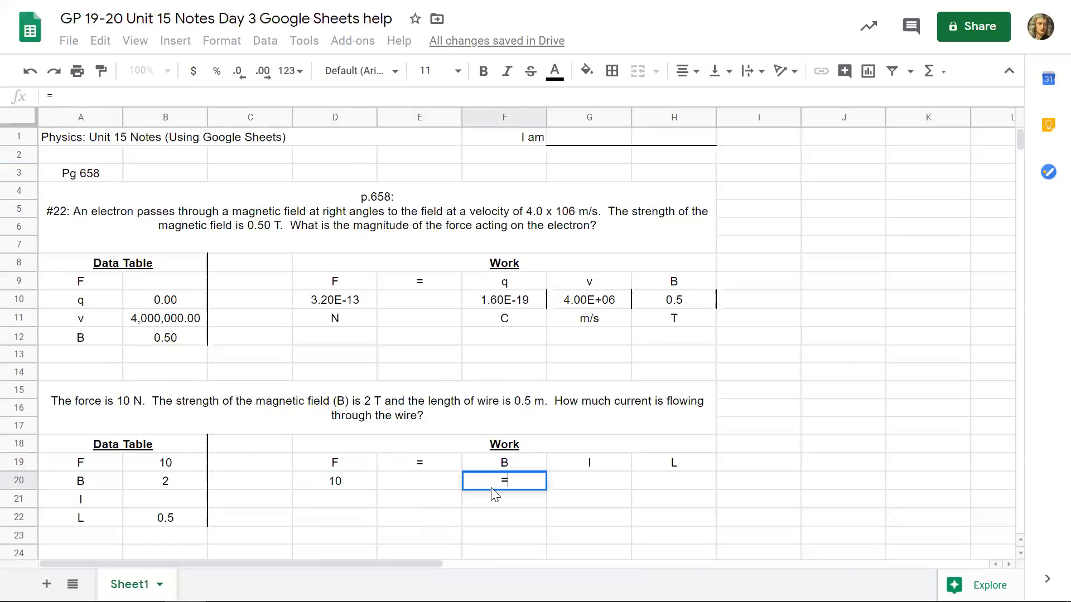
click(191, 483)
key(Tab)
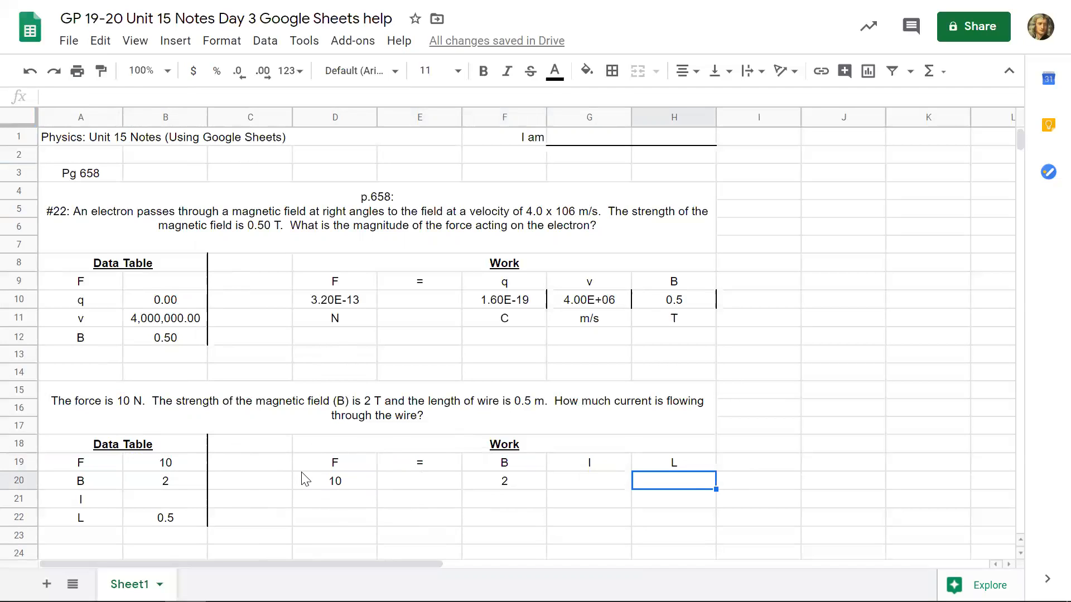
text(=)
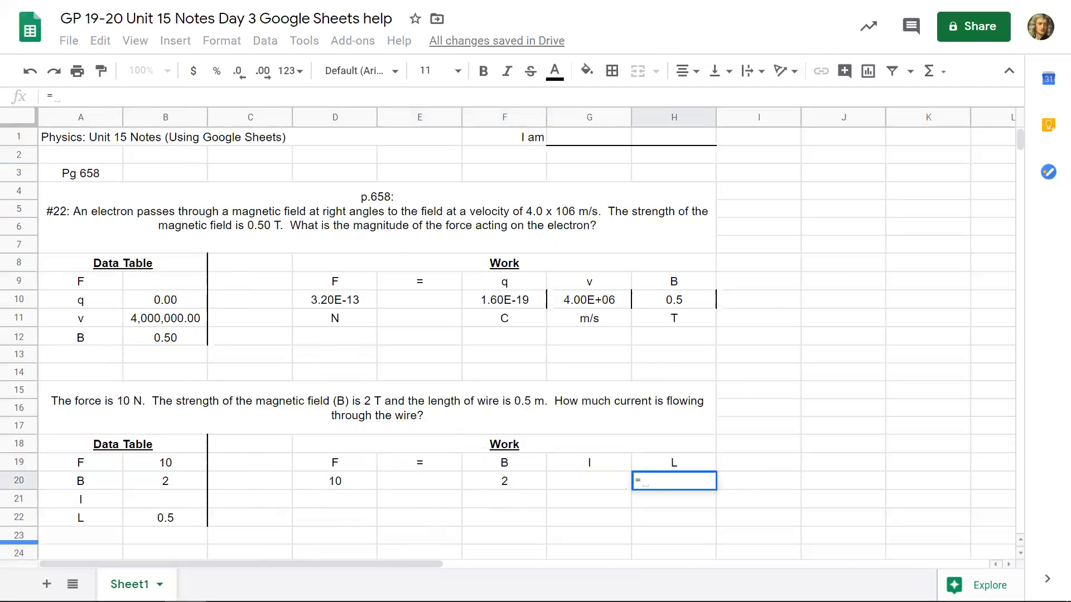
click(165, 518)
key(Return)
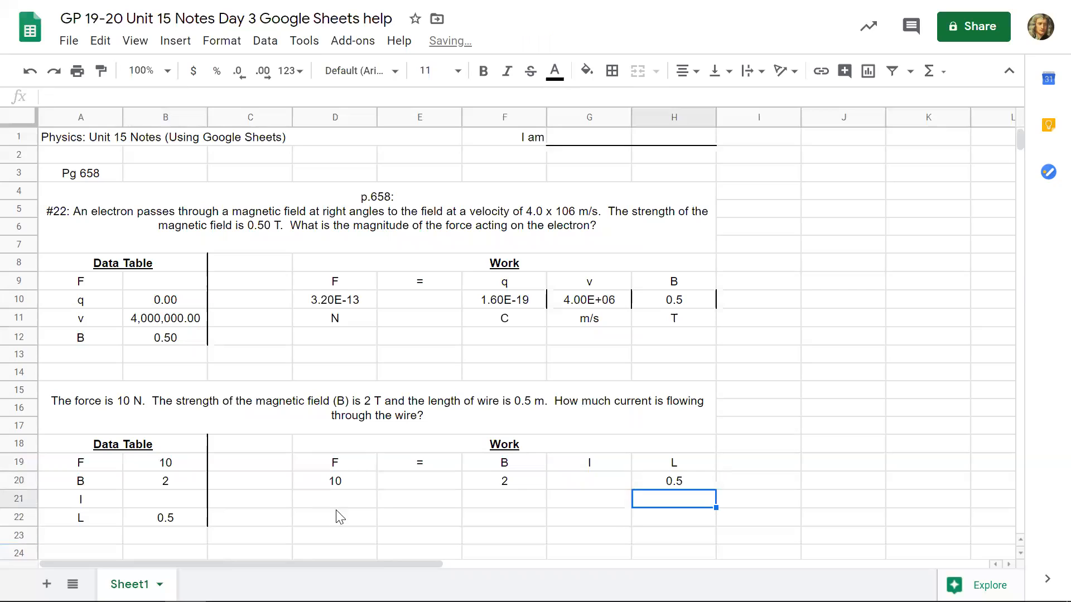
Calculate the current under I in G20 with the formula =D20/(F20*H20)
click(594, 485)
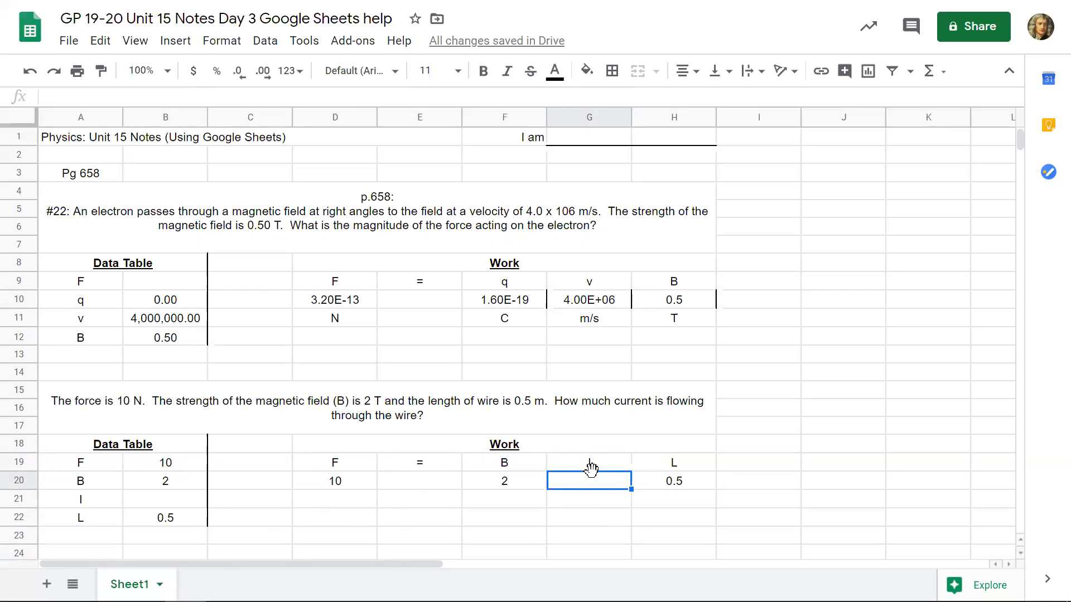
text(=)
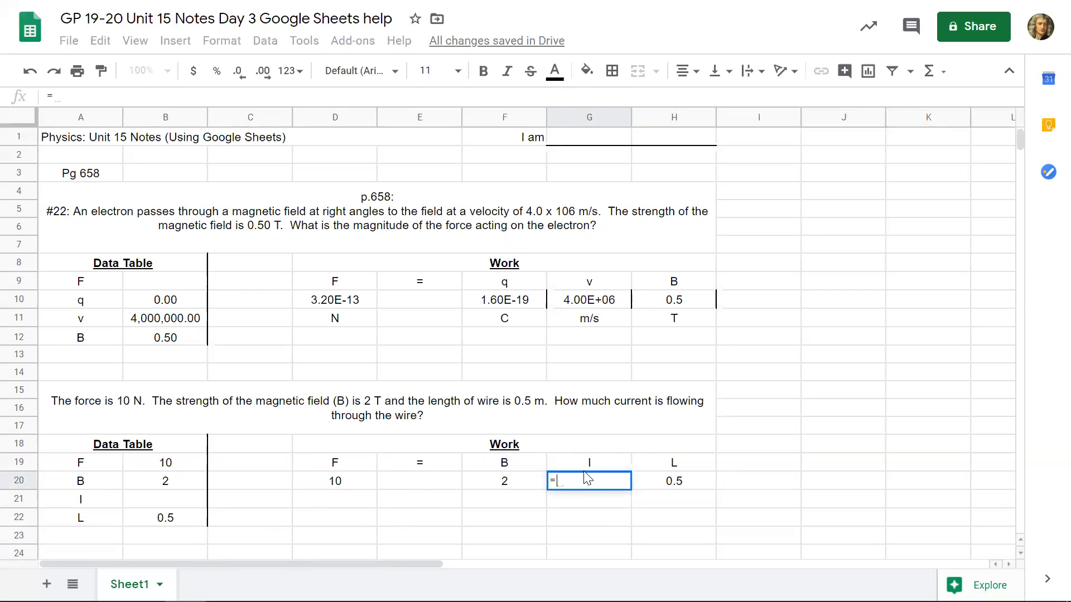
click(347, 489)
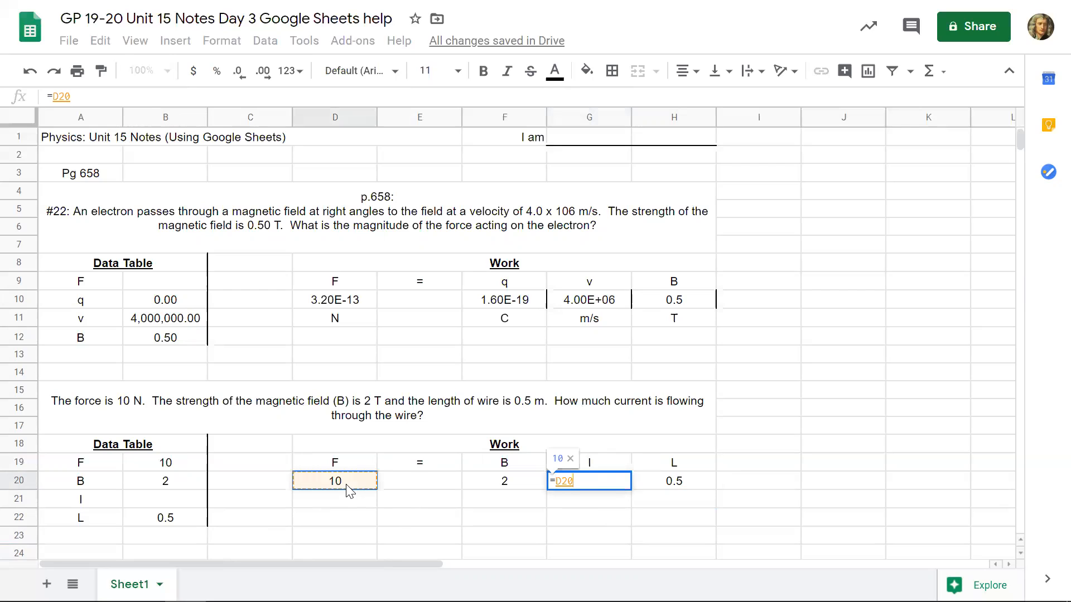
text(/)
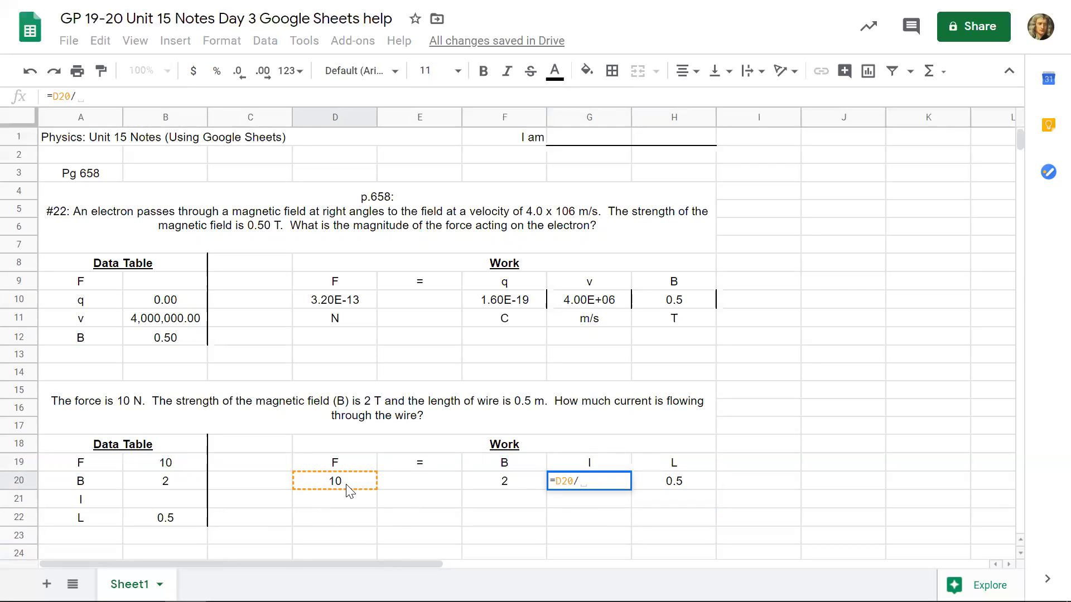
text(()
click(498, 487)
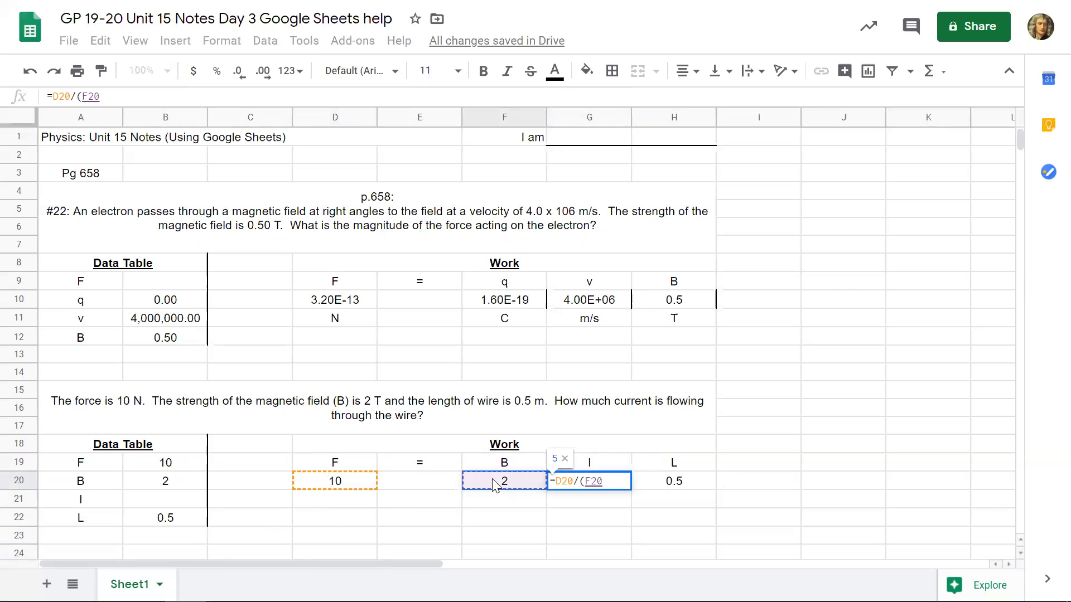
text(*)
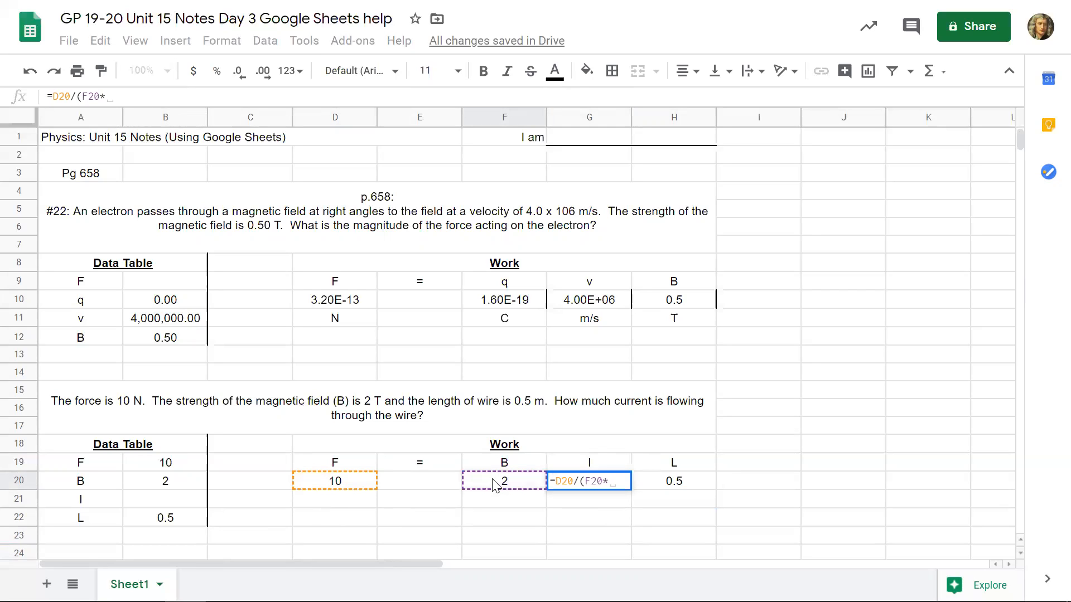
click(684, 487)
text())
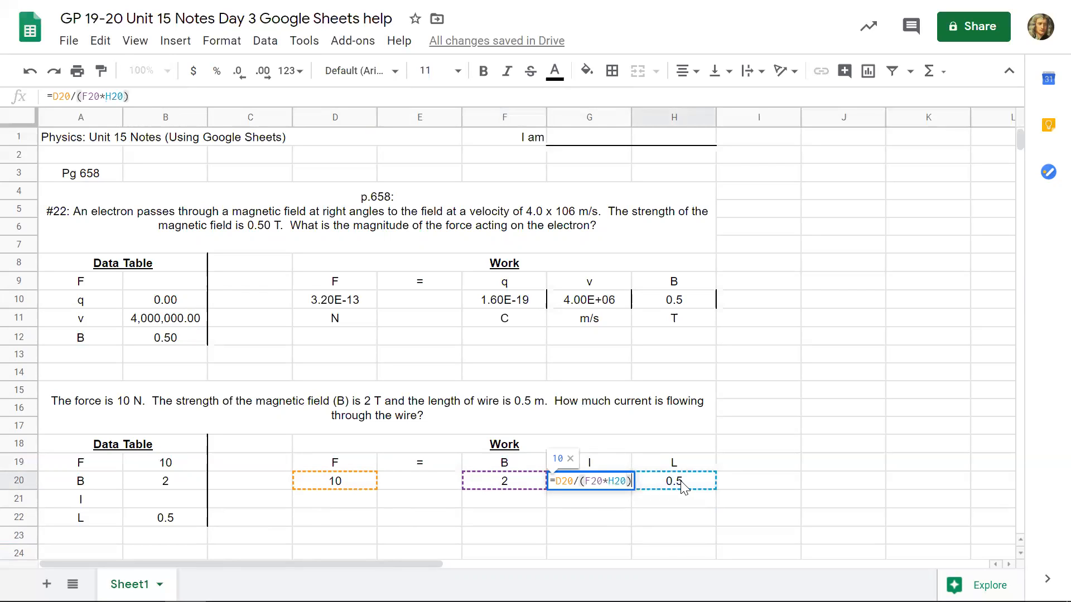
key(Return)
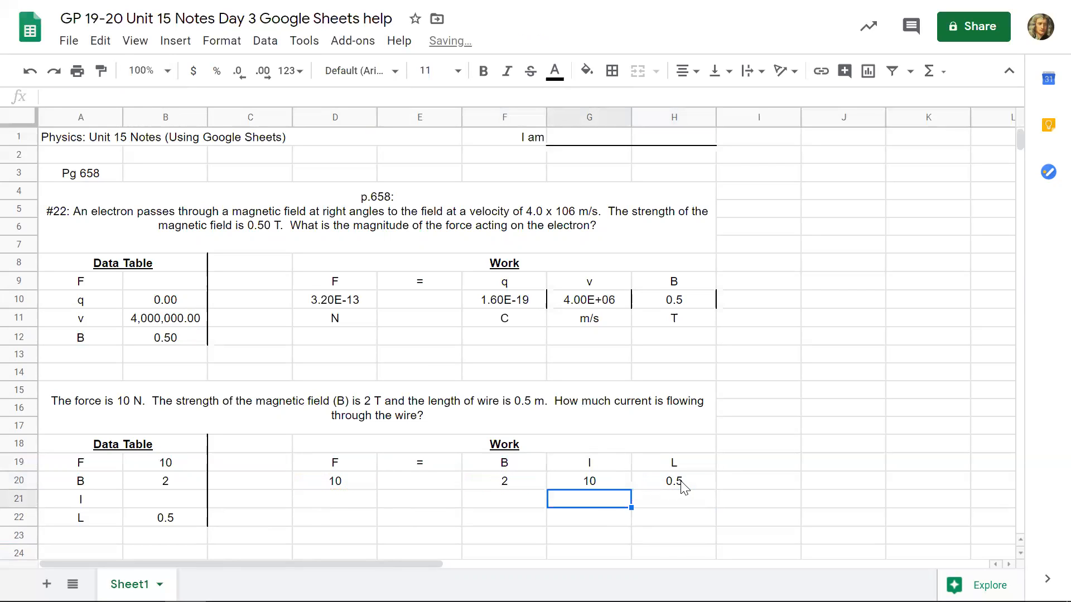
Add the units beneath the second problem's values: N in D21, T in F21, A in G21 and m in H21
click(357, 501)
text(N)
key(Tab)
key(Tab)
text(T)
key(Tab)
text(A)
key(Tab)
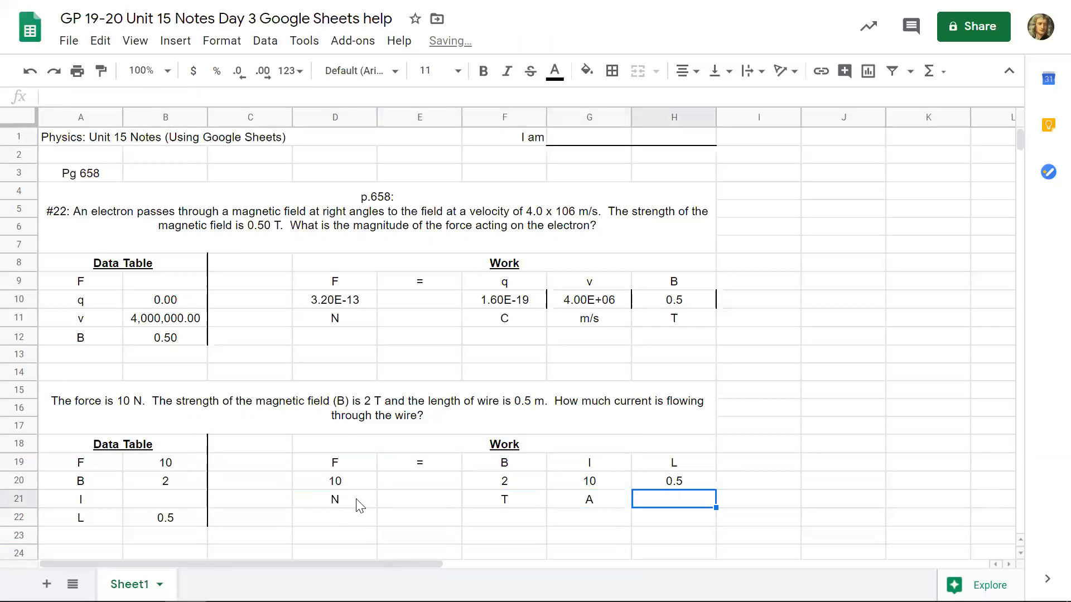
text(m)
key(Tab)
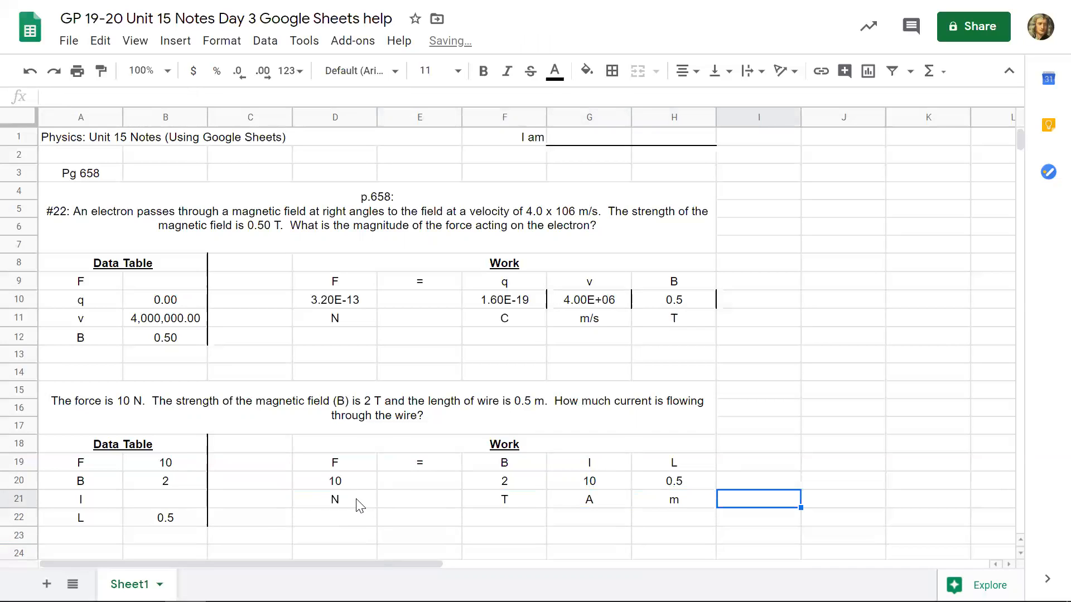